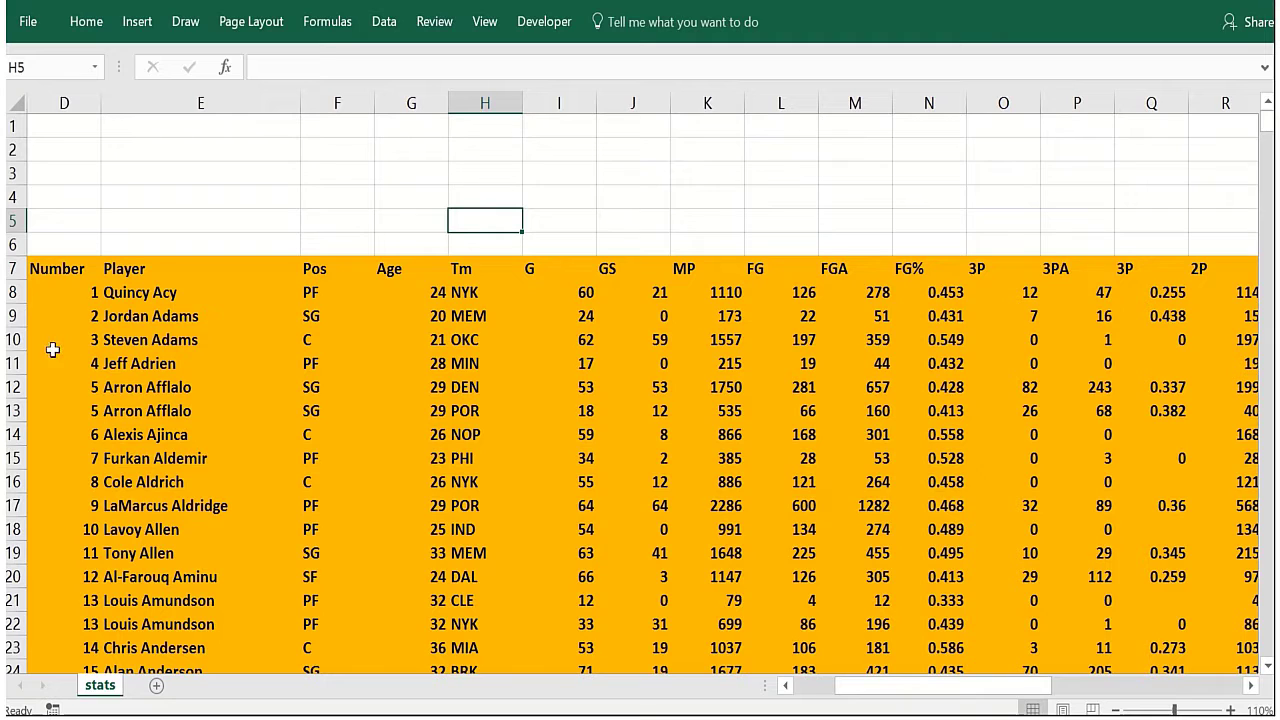
Examine the player statistics table's column headers, from the team column across to the assists and blocks columns
{"action": "left_click", "coordinate": [505, 386]}
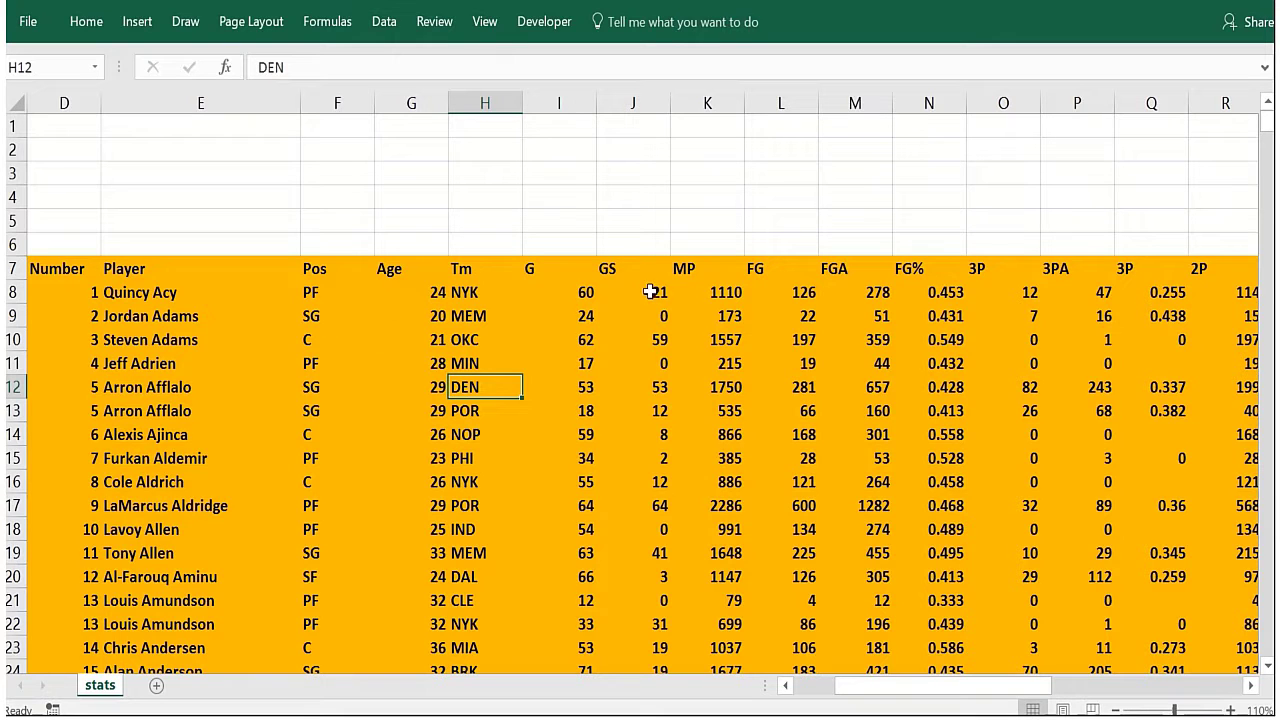
{"action": "left_click", "coordinate": [800, 272]}
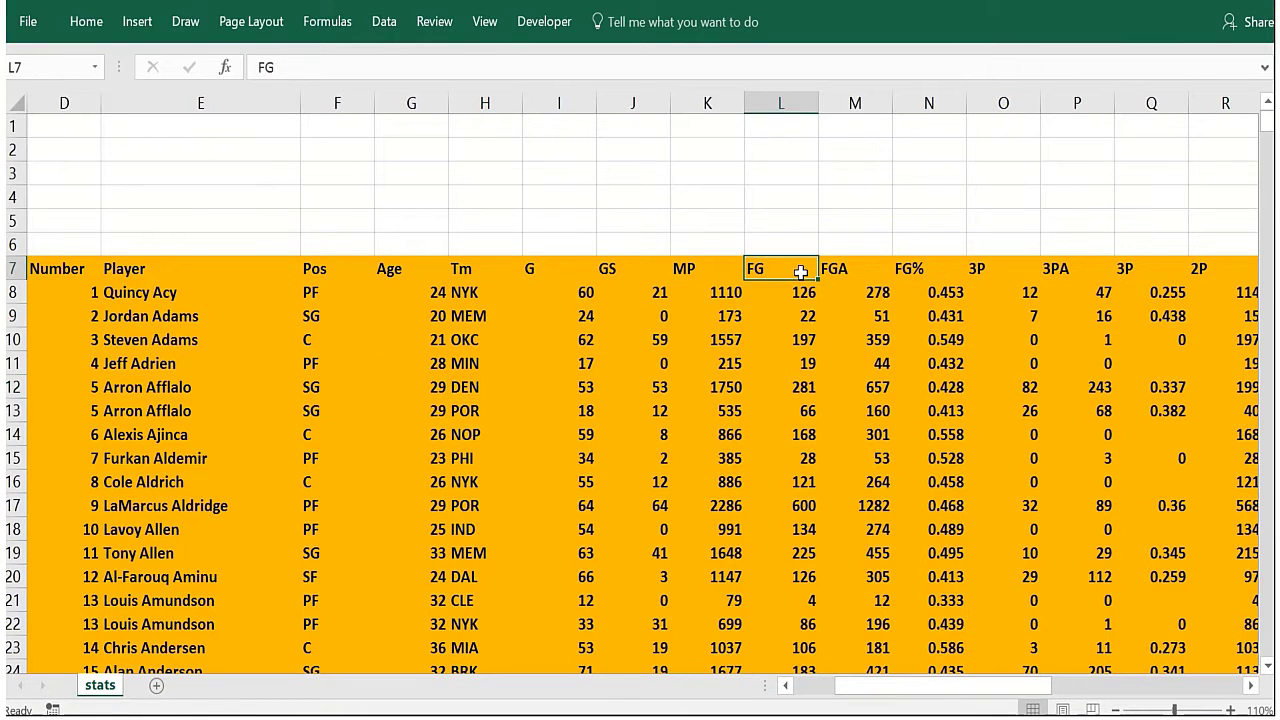
{"action": "key", "text": "Right"}
{"action": "key", "text": "Right"}
{"action": "key", "text": "Right"}
{"action": "key", "text": "Right"}
{"action": "key", "text": "Right"}
{"action": "key", "text": "Right"}
{"action": "key", "text": "Right"}
{"action": "key", "text": "Right"}
{"action": "key", "text": "Right"}
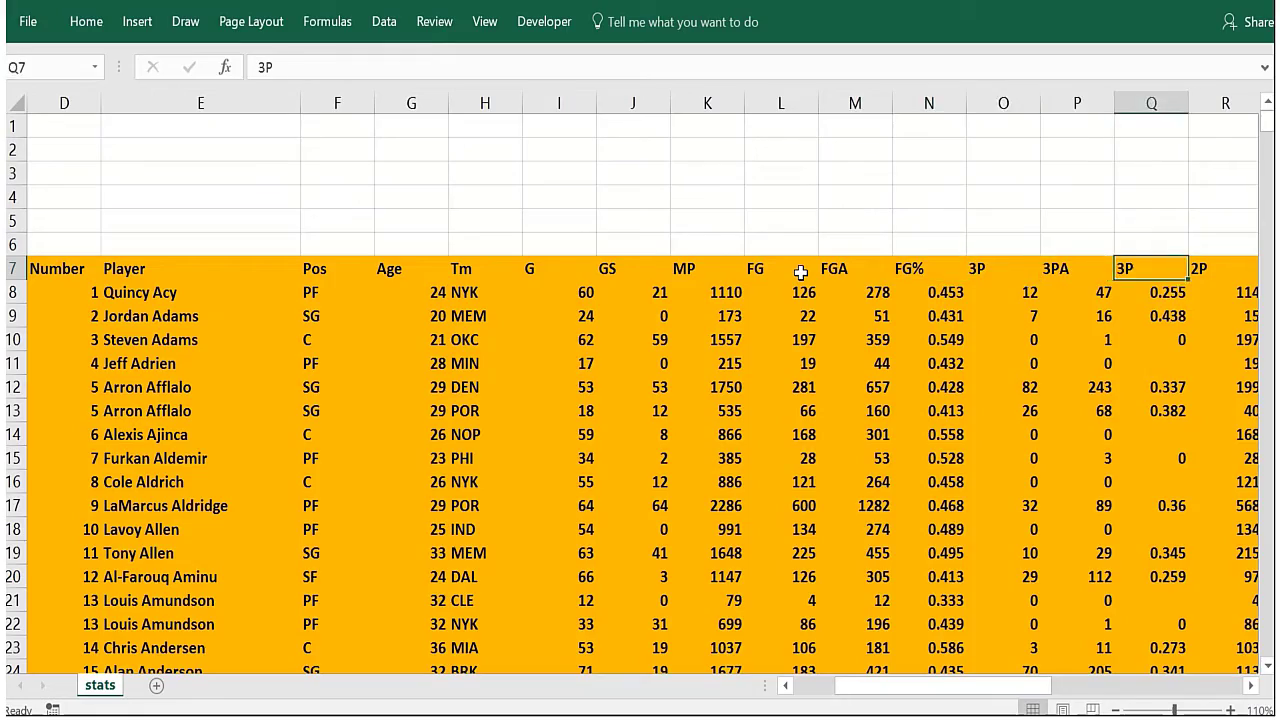
{"action": "key", "text": "Right"}
{"action": "key", "text": "Right"}
{"action": "key", "text": "Right"}
{"action": "key", "text": "Right"}
{"action": "key", "text": "Right"}
{"action": "key", "text": "Right"}
{"action": "key", "text": "Right"}
{"action": "key", "text": "Right"}
{"action": "key", "text": "Right"}
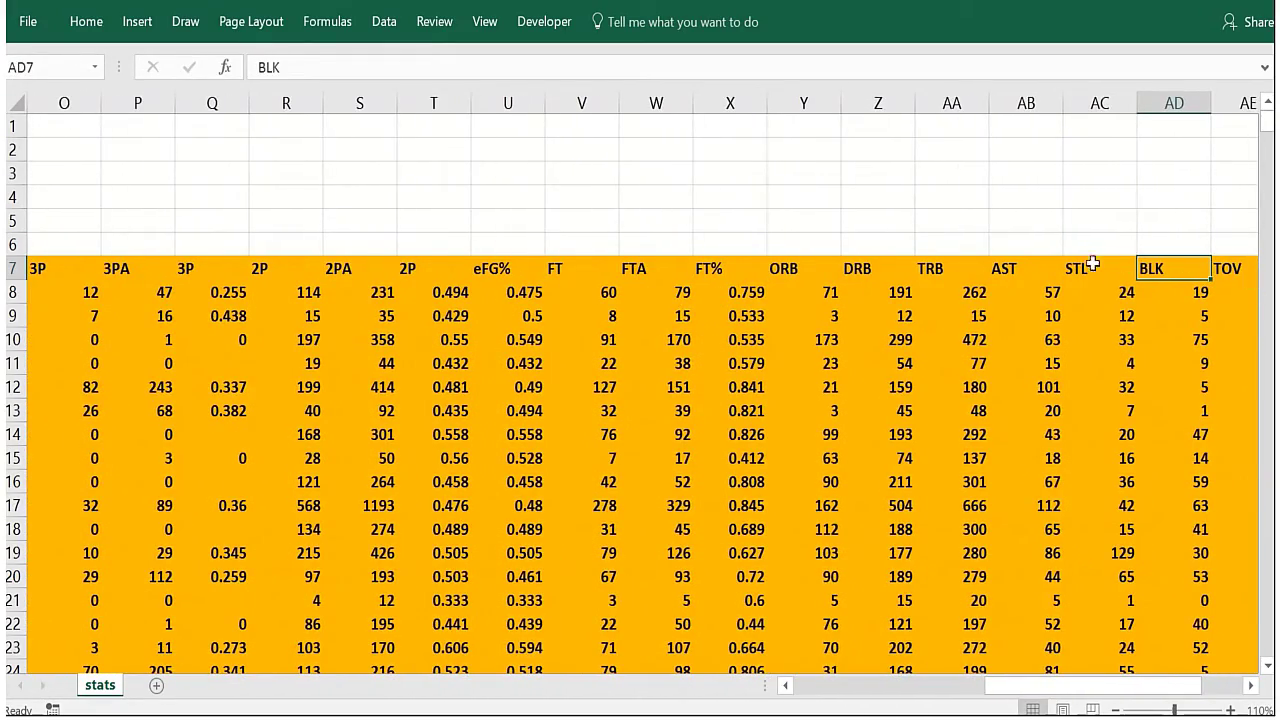
{"action": "left_click", "coordinate": [1010, 275]}
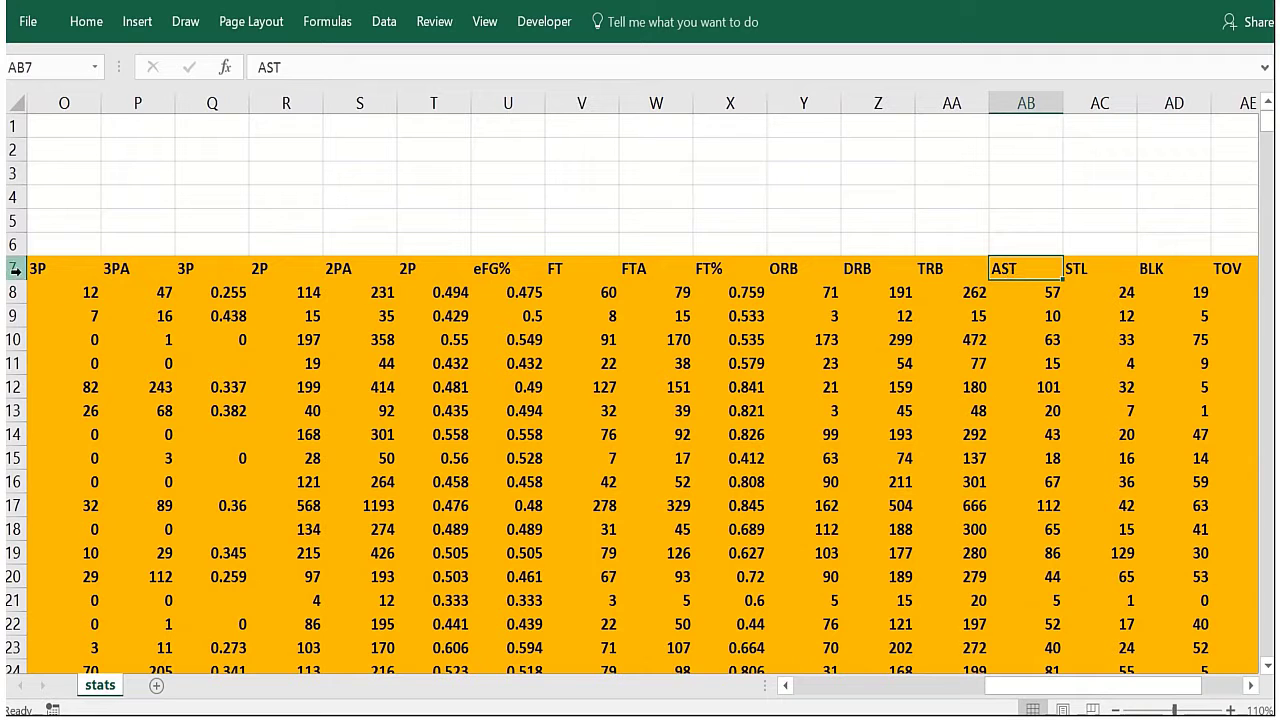
Review the position and team columns, along with the numeric stat columns that follow them in the player table
{"action": "left_click", "coordinate": [86, 271]}
{"action": "left_click", "coordinate": [300, 378]}
{"action": "key", "text": "Left"}
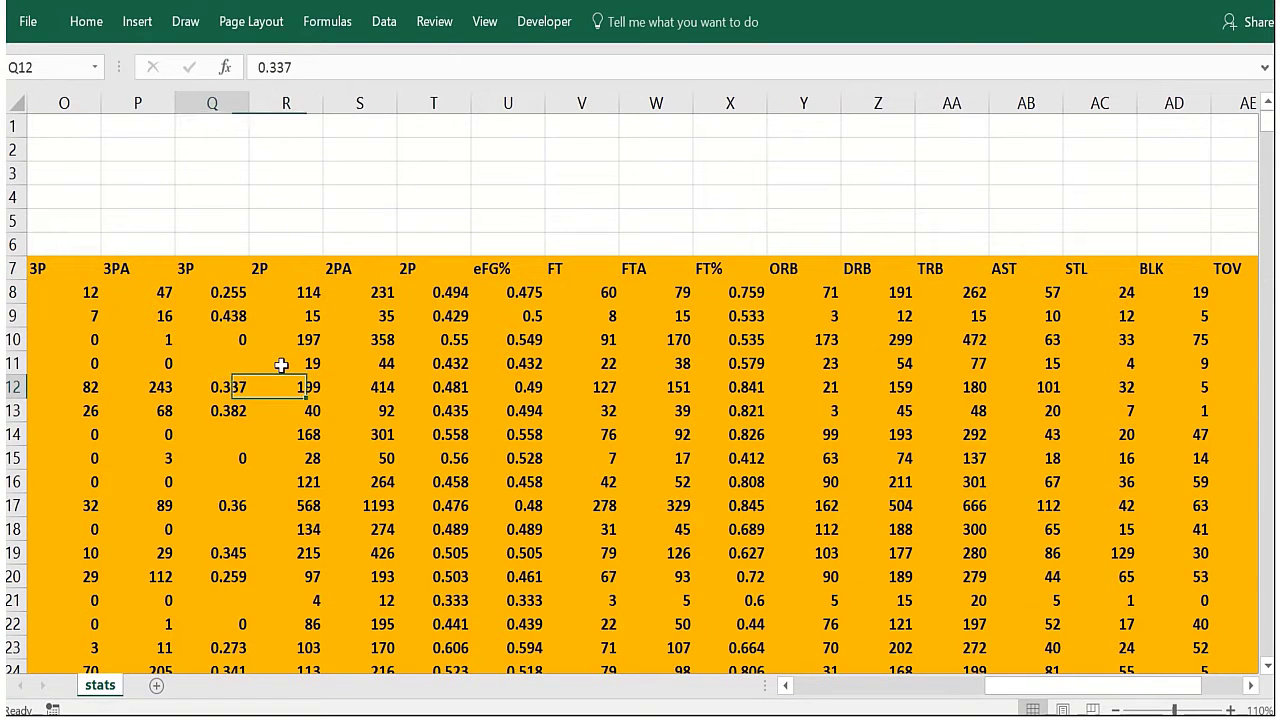
{"action": "key", "text": "Left"}
{"action": "key", "text": "Left"}
{"action": "key", "text": "Home"}
{"action": "left_click", "coordinate": [527, 340]}
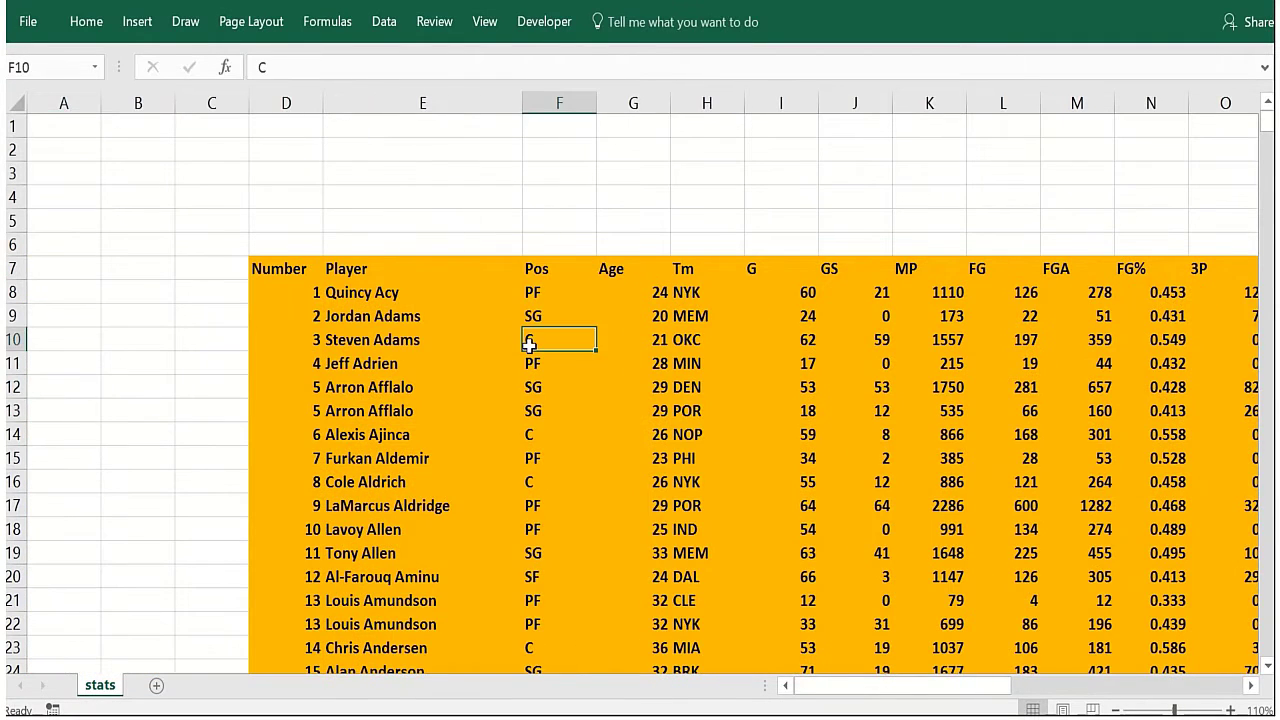
{"action": "left_click", "coordinate": [706, 270]}
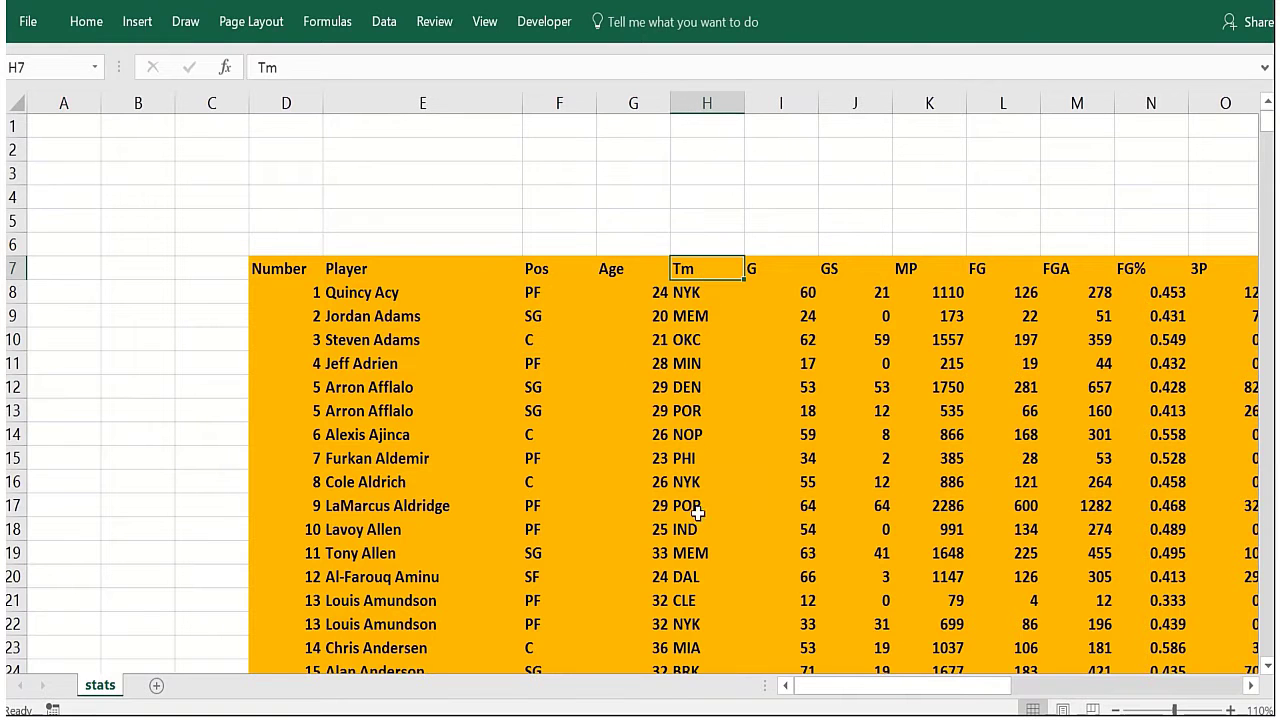
{"action": "left_click", "coordinate": [697, 529]}
{"action": "key", "text": "Right"}
{"action": "key", "text": "Right"}
{"action": "key", "text": "Right"}
{"action": "key", "text": "Right"}
{"action": "key", "text": "Right"}
{"action": "key", "text": "Right"}
{"action": "key", "text": "Right"}
{"action": "key", "text": "Right"}
{"action": "key", "text": "Right"}
{"action": "key", "text": "Right"}
{"action": "key", "text": "Right"}
{"action": "key", "text": "Right"}
{"action": "key", "text": "Right"}
{"action": "key", "text": "Right"}
{"action": "key", "text": "Right"}
{"action": "key", "text": "Right"}
{"action": "key", "text": "Right"}
{"action": "key", "text": "Right"}
{"action": "key", "text": "Right"}
{"action": "key", "text": "Right"}
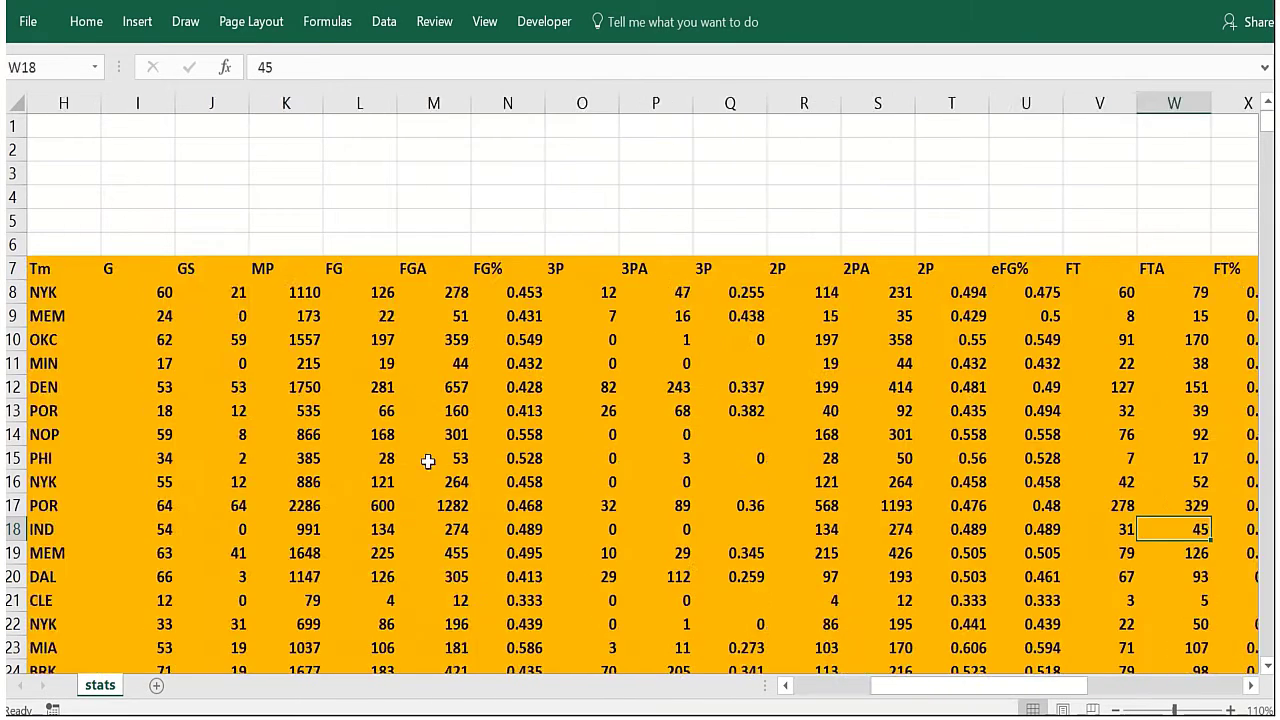
Create a PivotTable from stats!$D$7:$AG$570 and place it on the existing worksheet at cell AJ9
{"action": "left_click", "coordinate": [380, 362]}
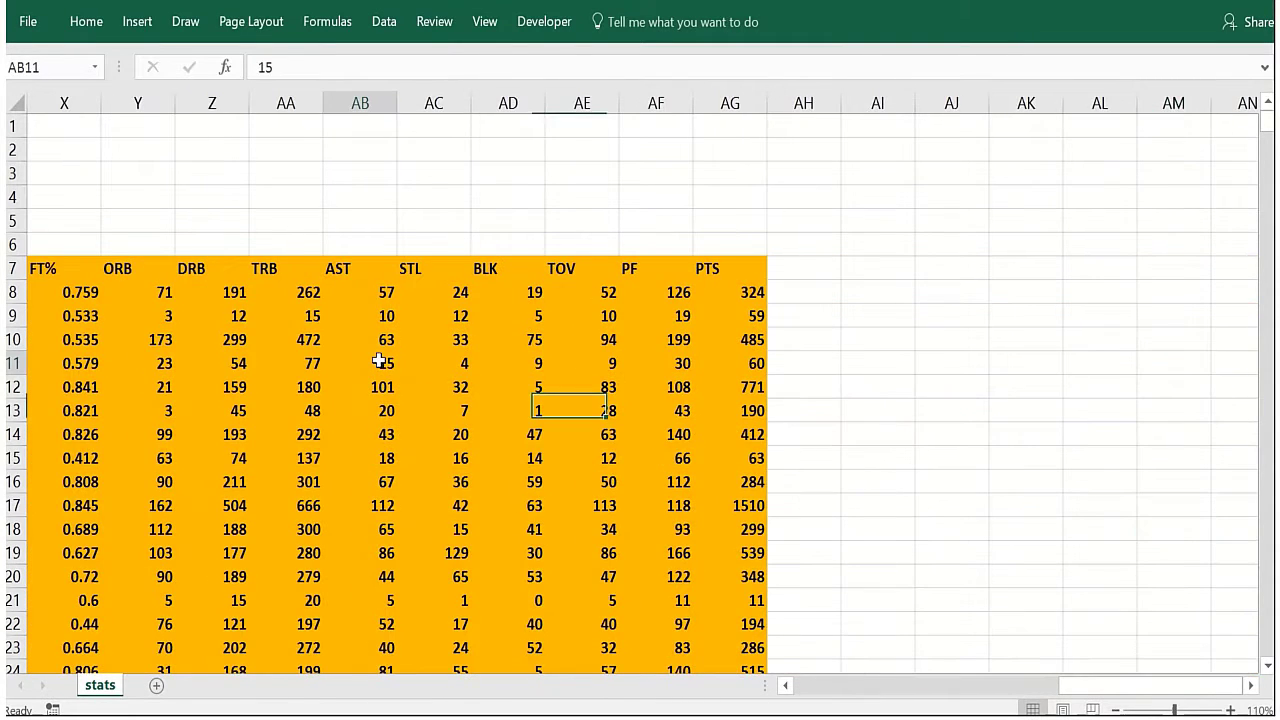
{"action": "left_click", "coordinate": [135, 24]}
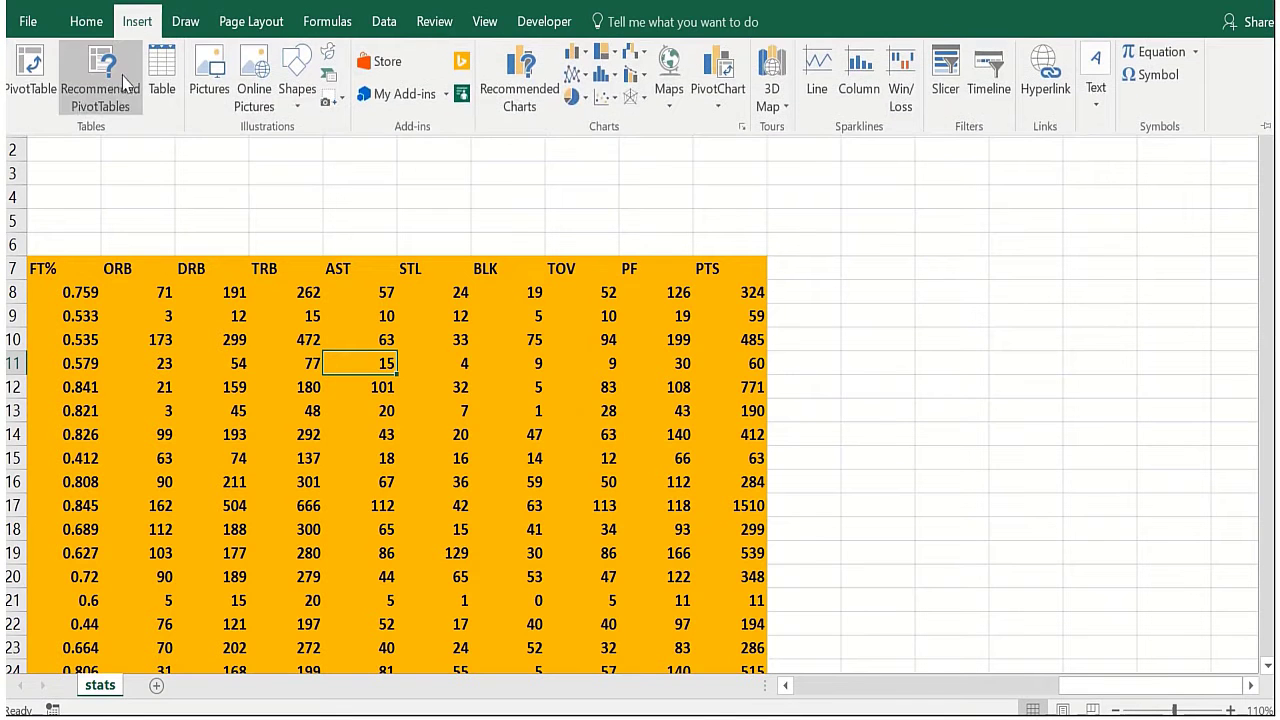
{"action": "left_click", "coordinate": [40, 95]}
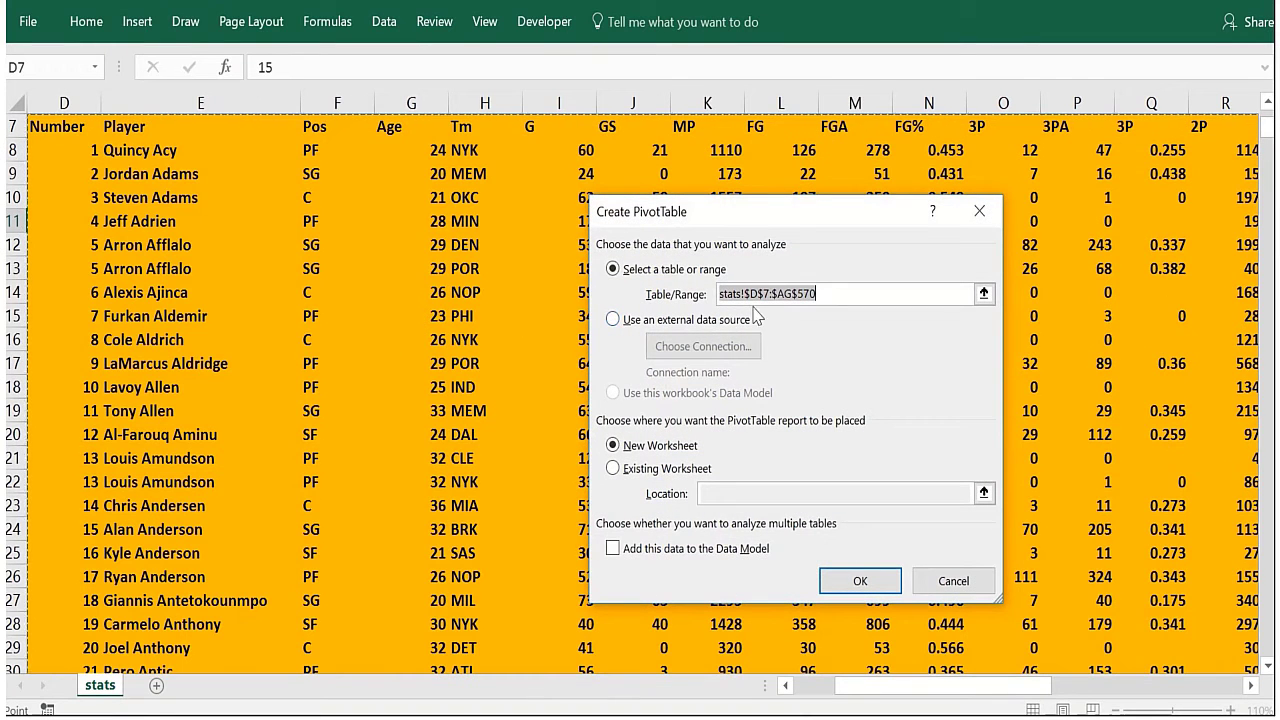
{"action": "left_click", "coordinate": [614, 469]}
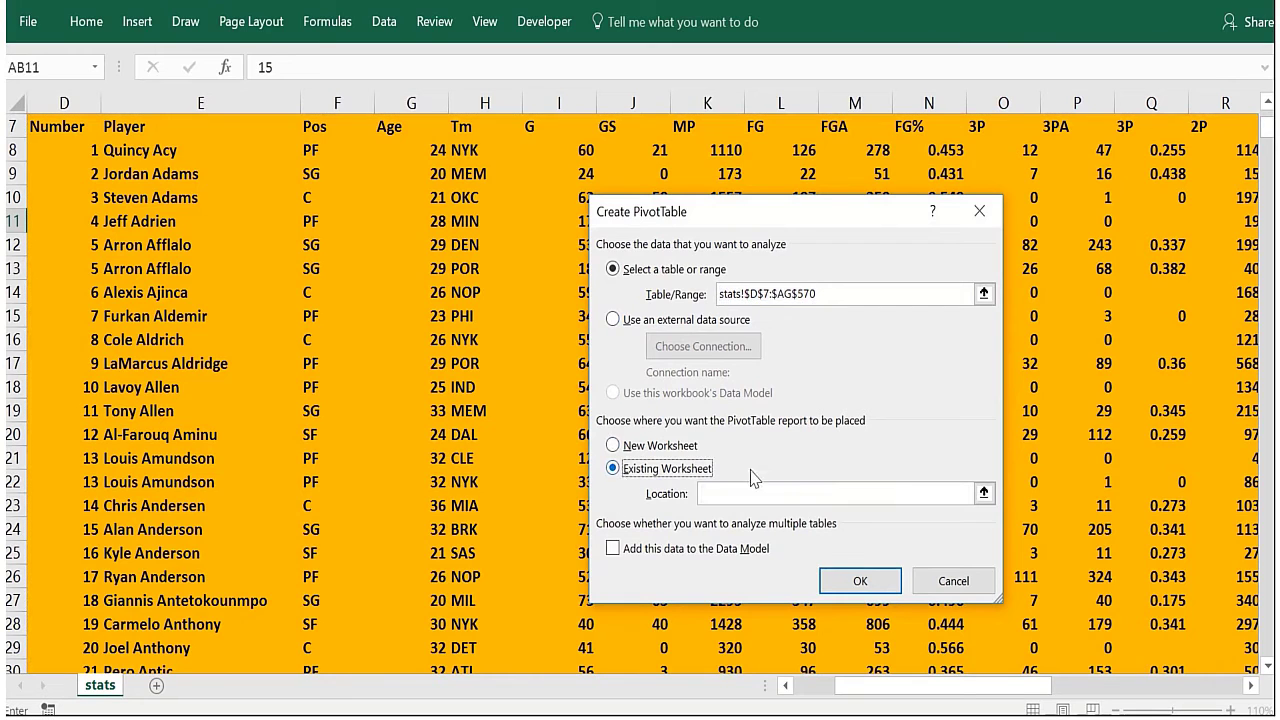
{"action": "left_click", "coordinate": [786, 491]}
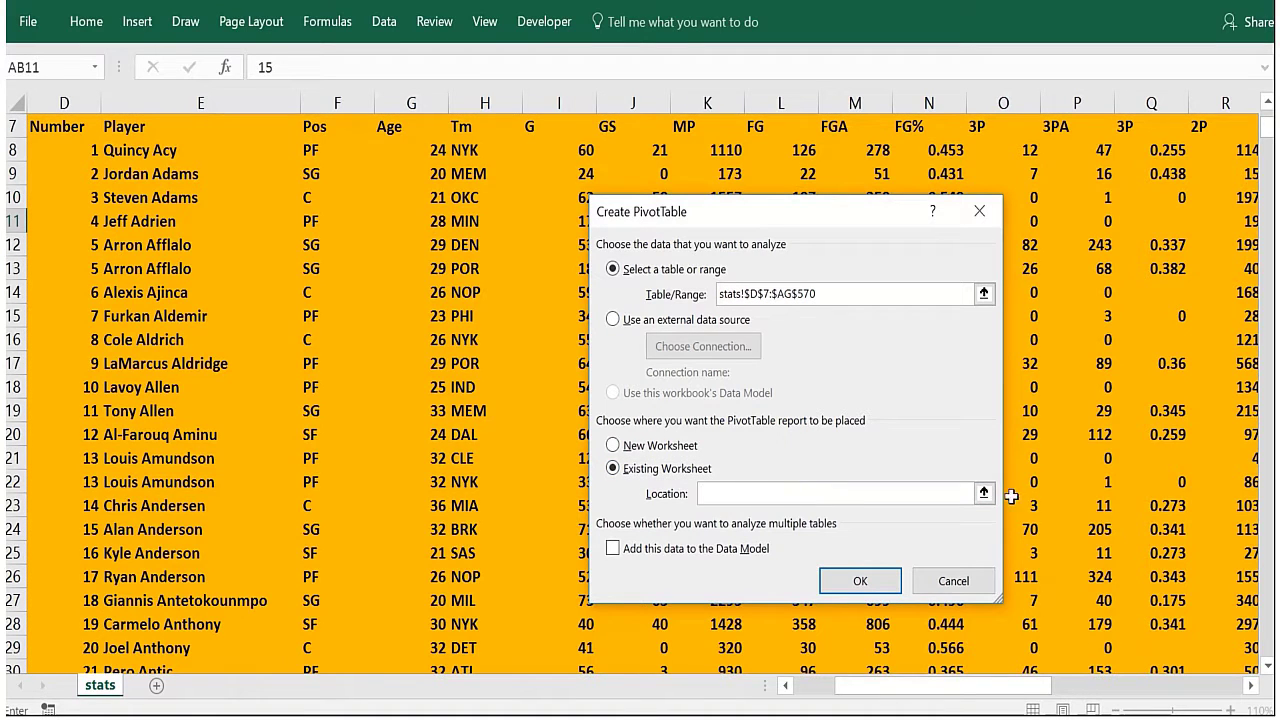
{"action": "left_click", "coordinate": [1202, 521]}
{"action": "key", "text": "Right"}
{"action": "key", "text": "Right"}
{"action": "key", "text": "Right"}
{"action": "key", "text": "Right"}
{"action": "key", "text": "Right"}
{"action": "key", "text": "Right"}
{"action": "key", "text": "Right"}
{"action": "key", "text": "Right"}
{"action": "key", "text": "Right"}
{"action": "key", "text": "Right"}
{"action": "key", "text": "Right"}
{"action": "key", "text": "Right"}
{"action": "key", "text": "Right"}
{"action": "key", "text": "Right"}
{"action": "key", "text": "Right"}
{"action": "key", "text": "Right"}
{"action": "key", "text": "Right"}
{"action": "key", "text": "Right"}
{"action": "key", "text": "Right"}
{"action": "key", "text": "Right"}
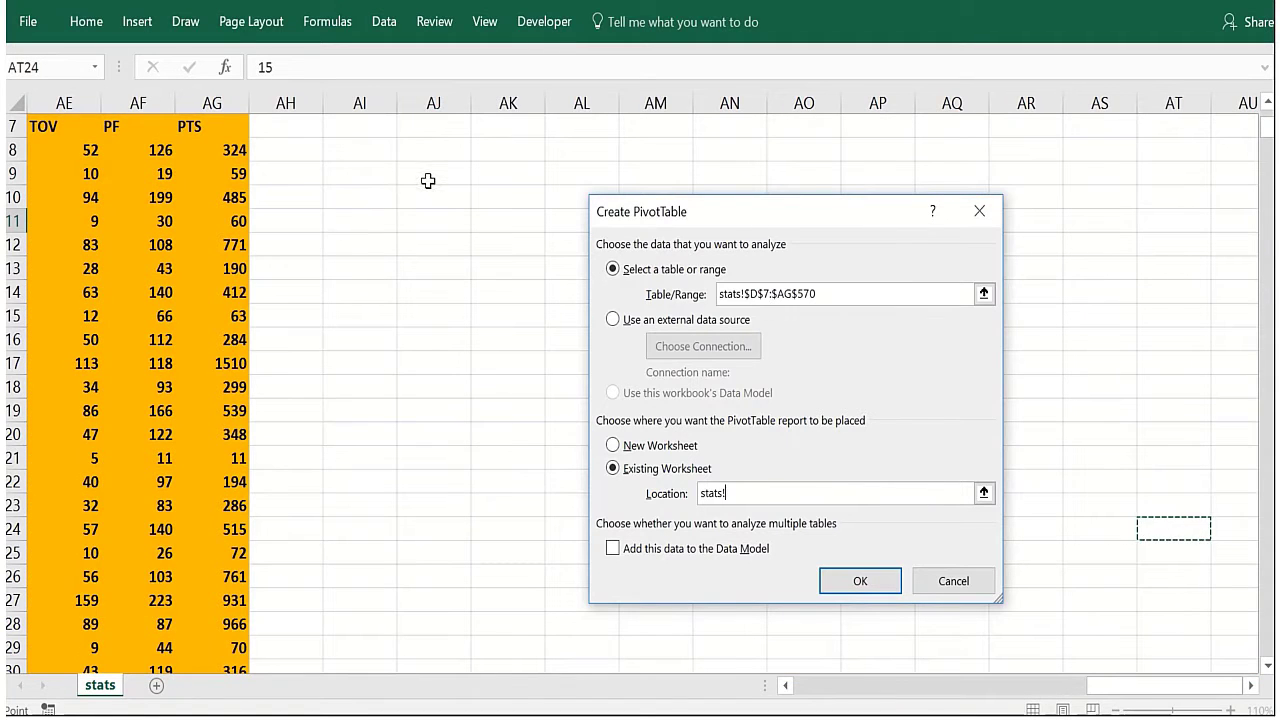
{"action": "left_click", "coordinate": [431, 181]}
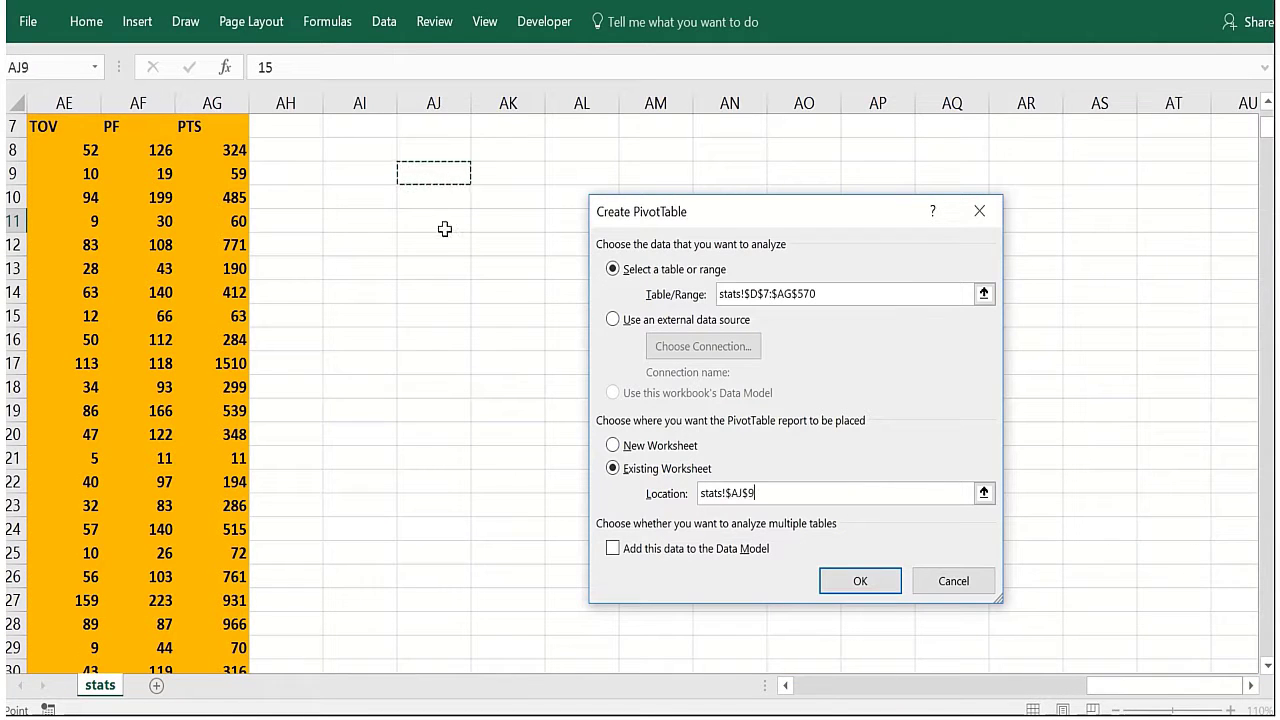
{"action": "left_click", "coordinate": [860, 582]}
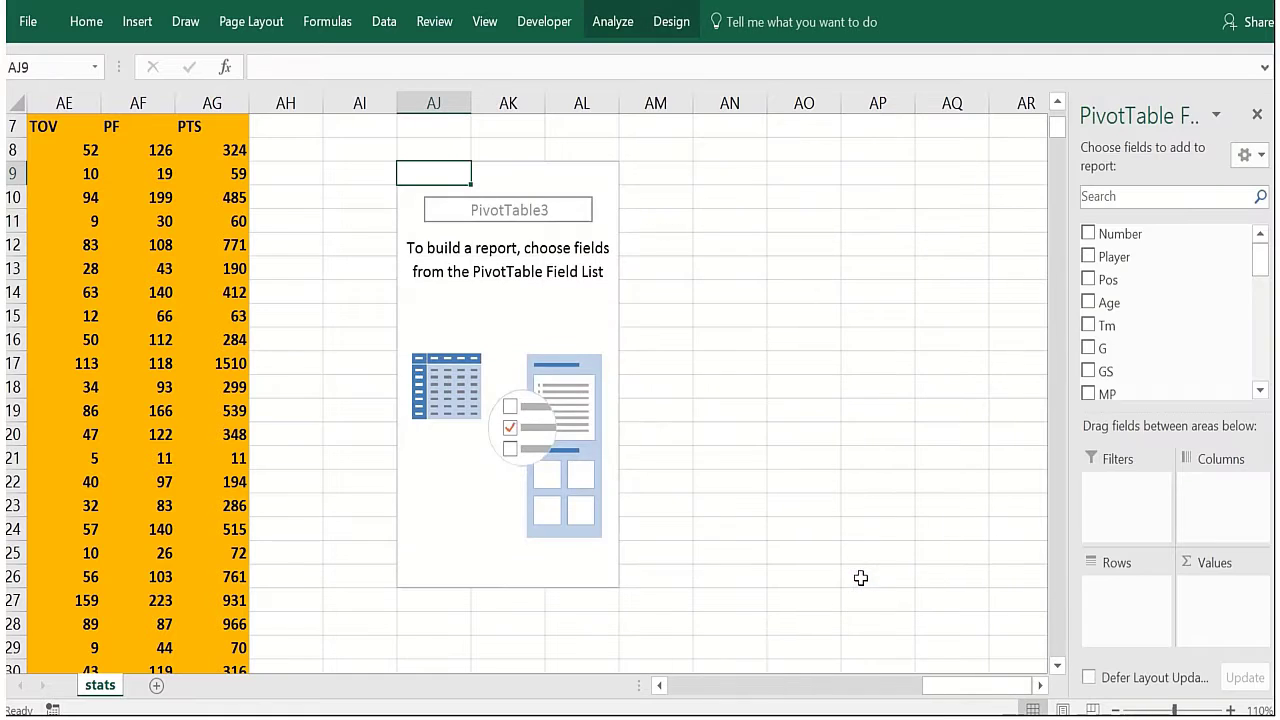
Set Tm as the PivotTable's row field, add the sums of FG and AST as values, and close the field list
{"action": "left_click_drag", "start_coordinate": [1100, 326], "coordinate": [1123, 615]}
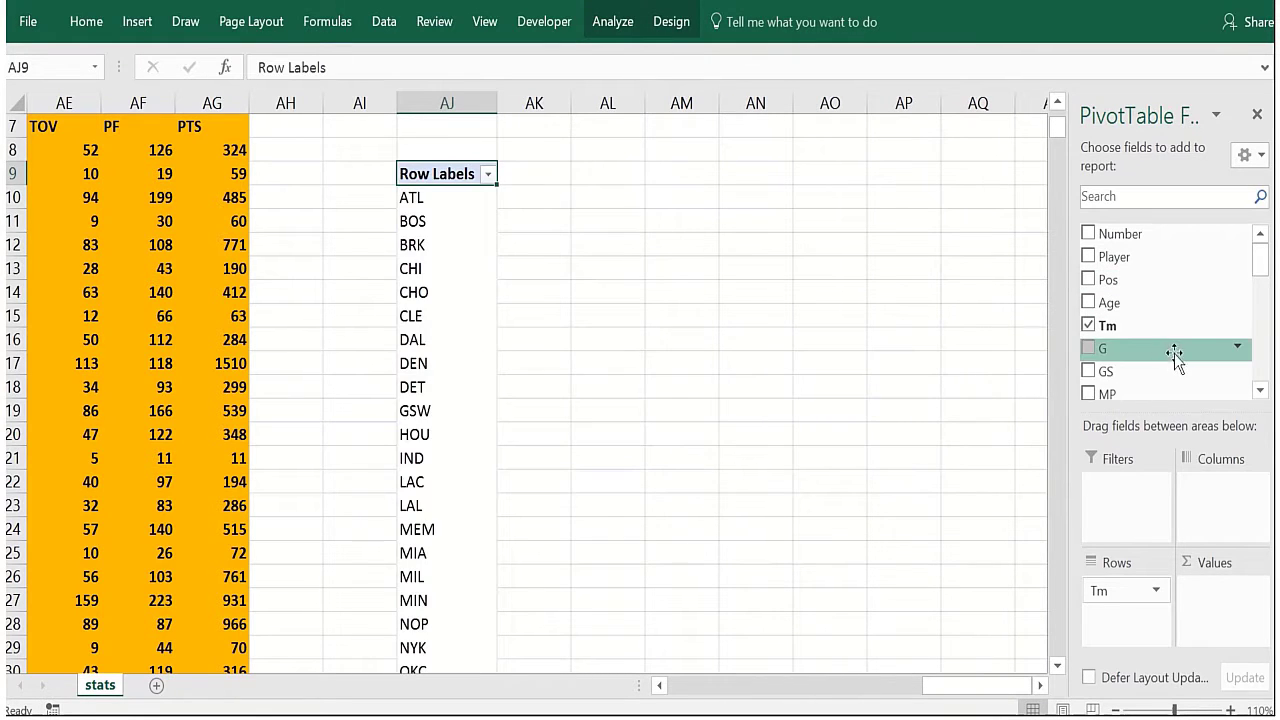
{"action": "scroll", "coordinate": [1255, 283], "scroll_direction": "down", "scroll_amount": 1}
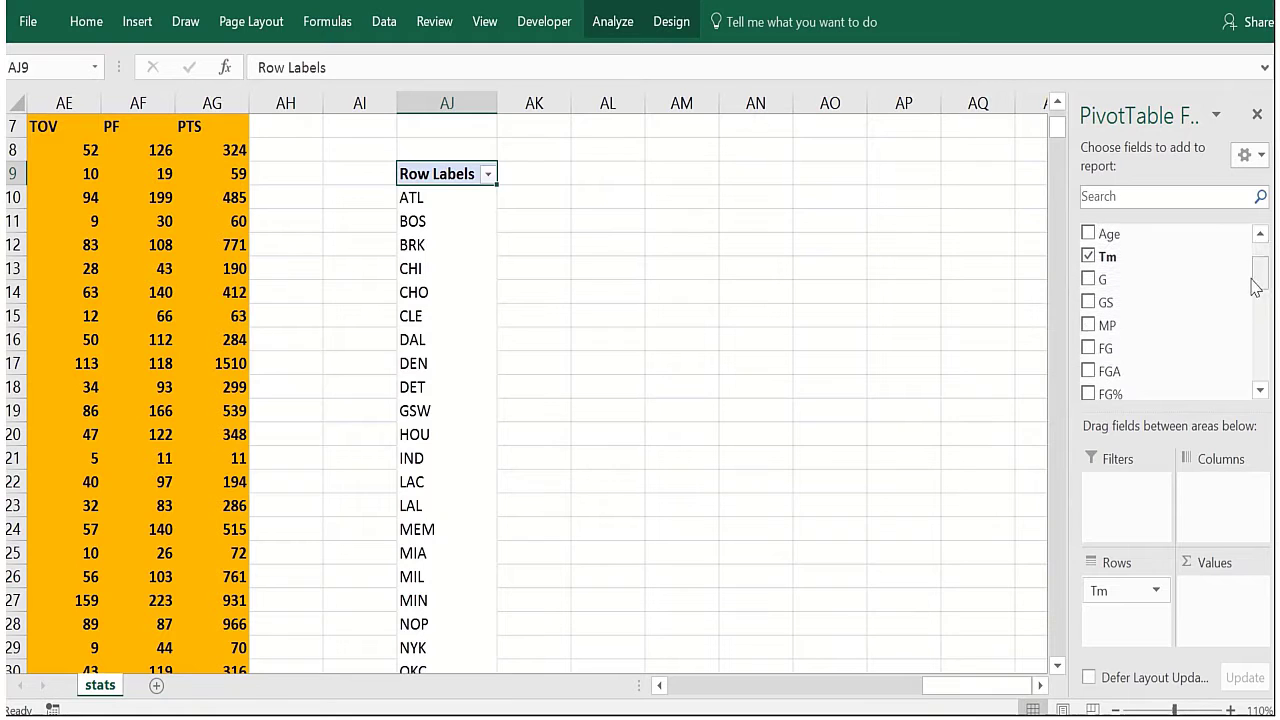
{"action": "left_click", "coordinate": [1088, 348]}
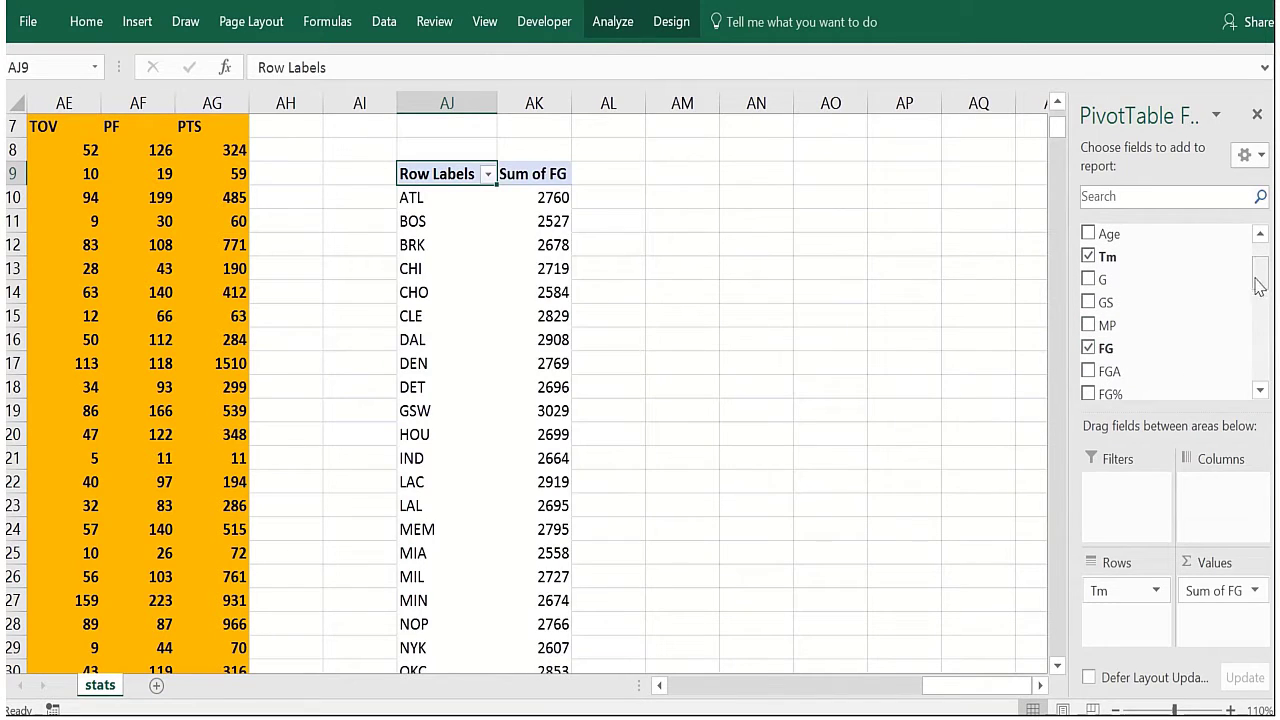
{"action": "left_click_drag", "start_coordinate": [1258, 277], "coordinate": [1261, 346]}
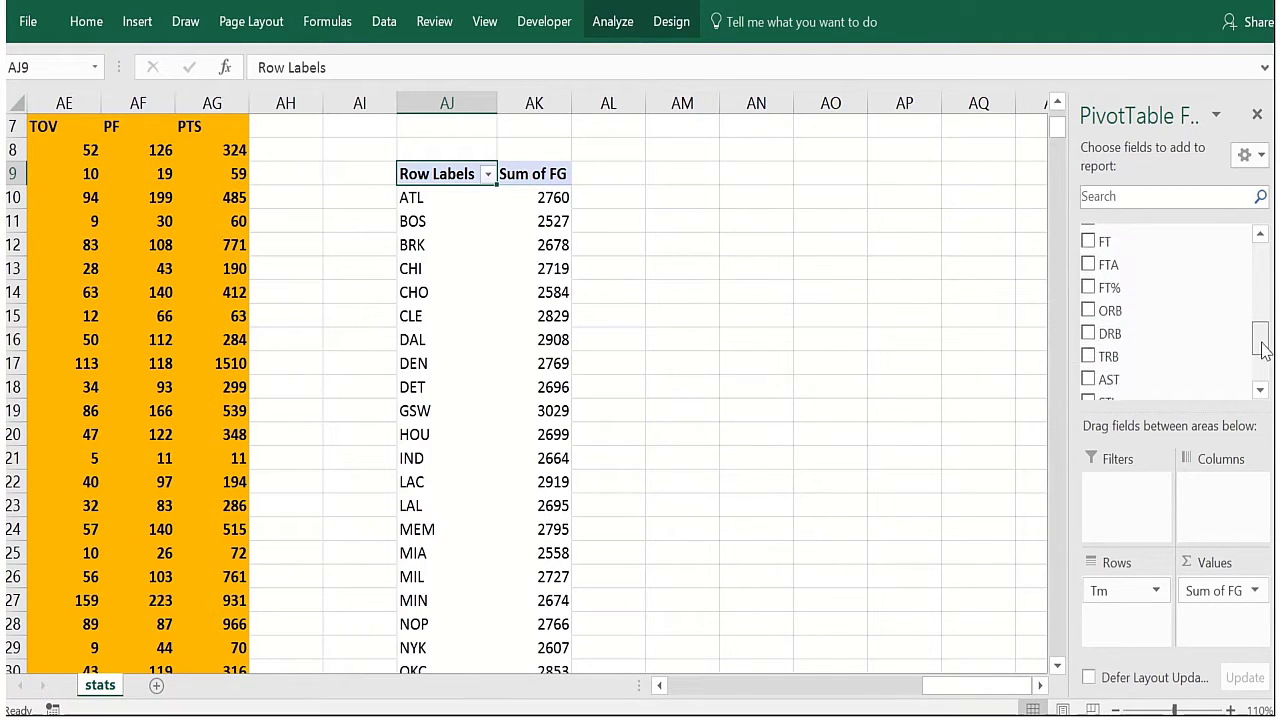
{"action": "left_click", "coordinate": [1089, 380]}
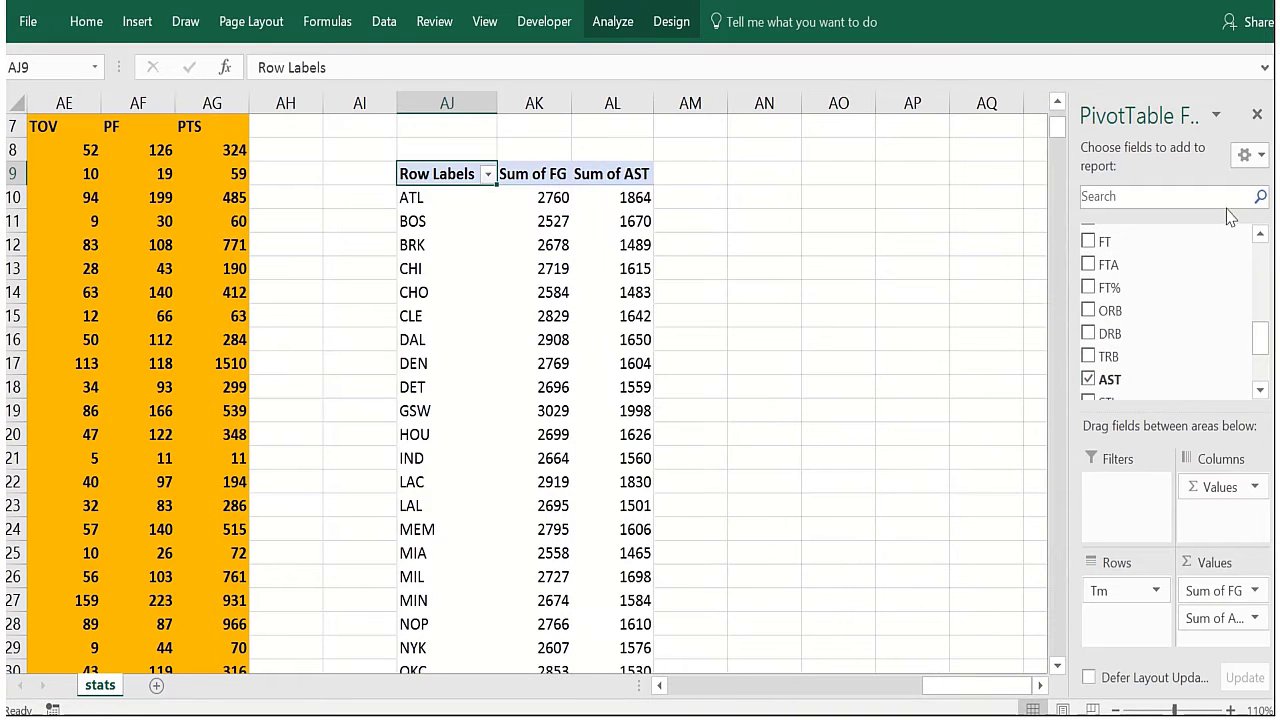
{"action": "left_click", "coordinate": [1258, 117]}
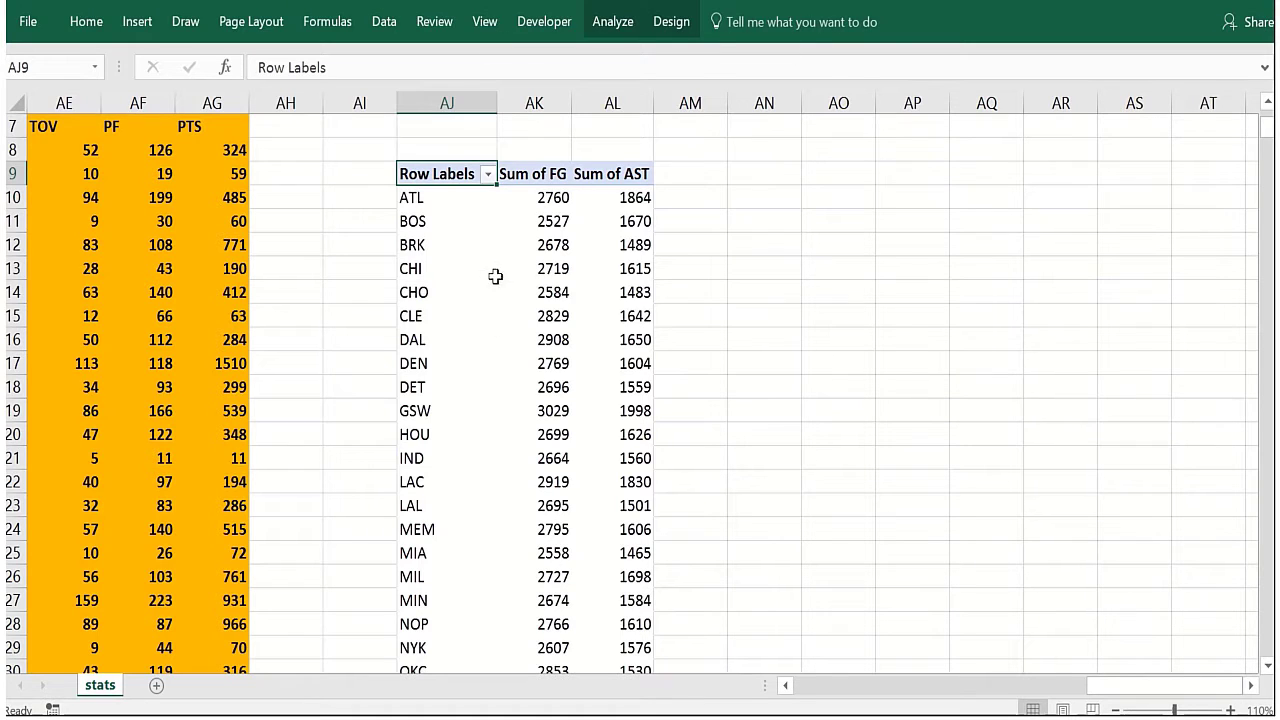
Apply a new conditional formatting rule with the Data Bar style to the teams' Sum of FG values in AK10:AK39
{"action": "left_click", "coordinate": [530, 276]}
{"action": "left_click", "coordinate": [630, 272]}
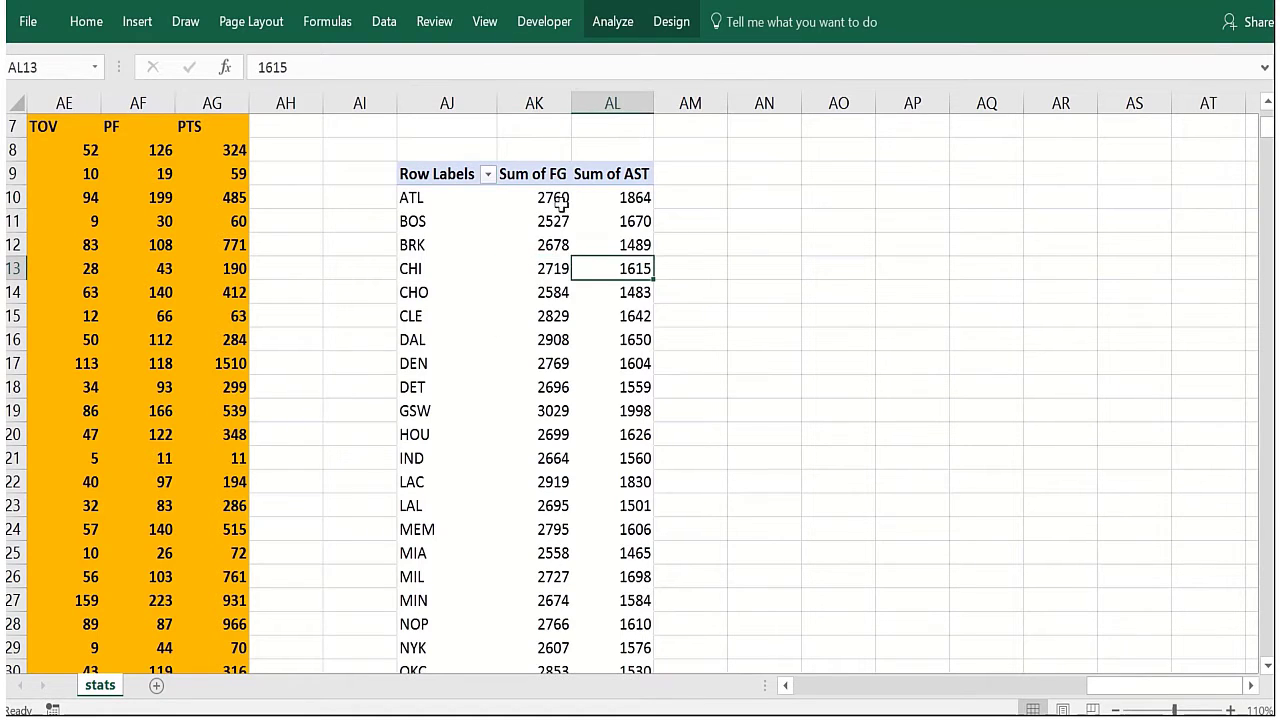
{"action": "left_click_drag", "start_coordinate": [552, 198], "coordinate": [556, 616]}
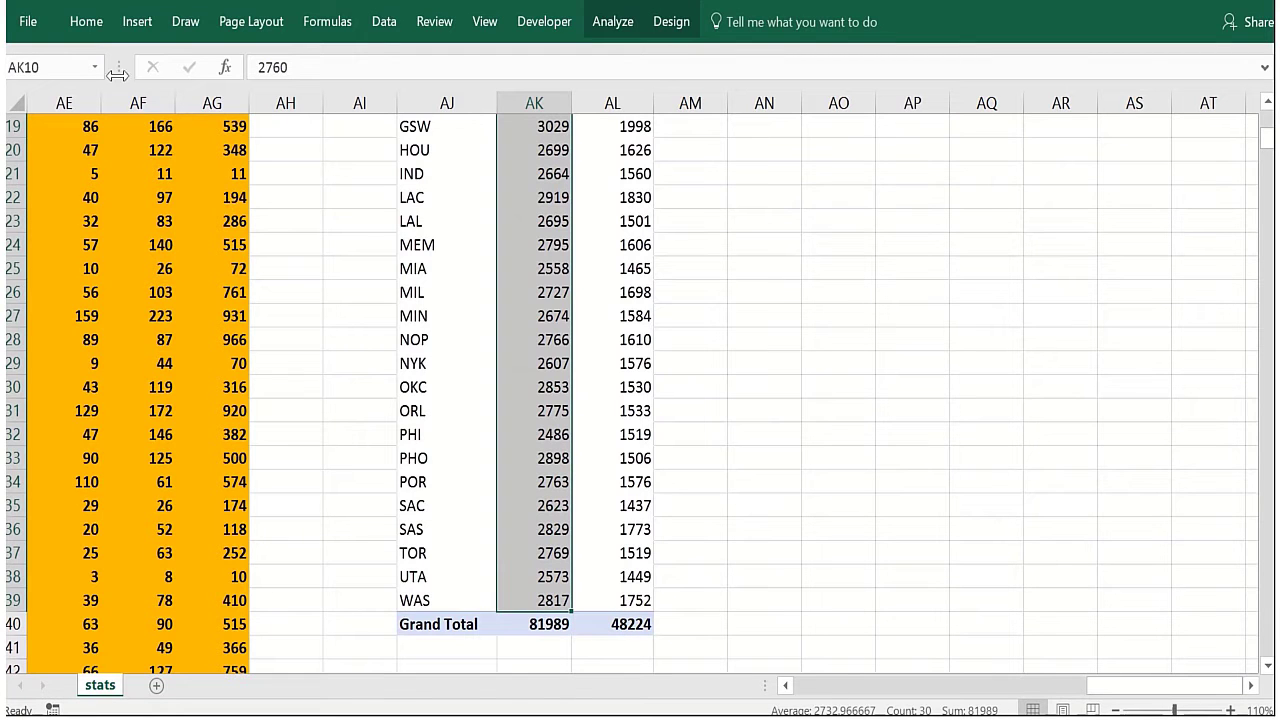
{"action": "left_click", "coordinate": [94, 25]}
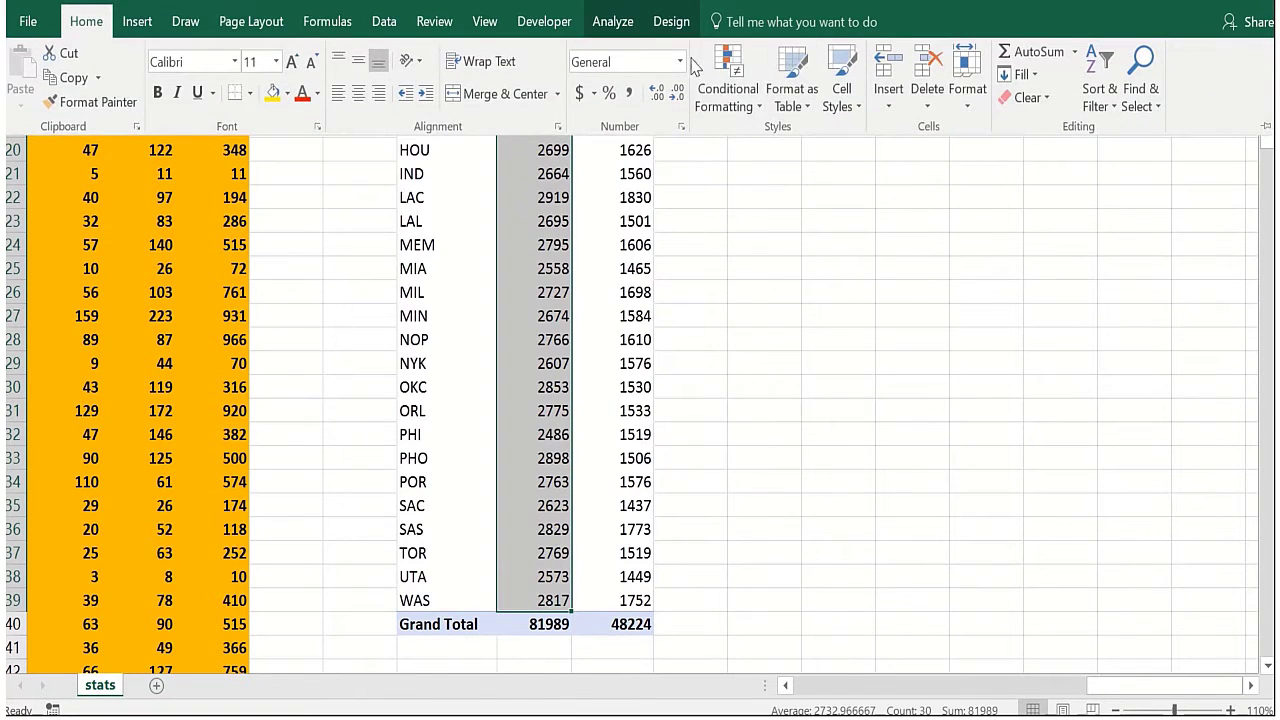
{"action": "left_click", "coordinate": [727, 80]}
{"action": "left_click", "coordinate": [770, 364]}
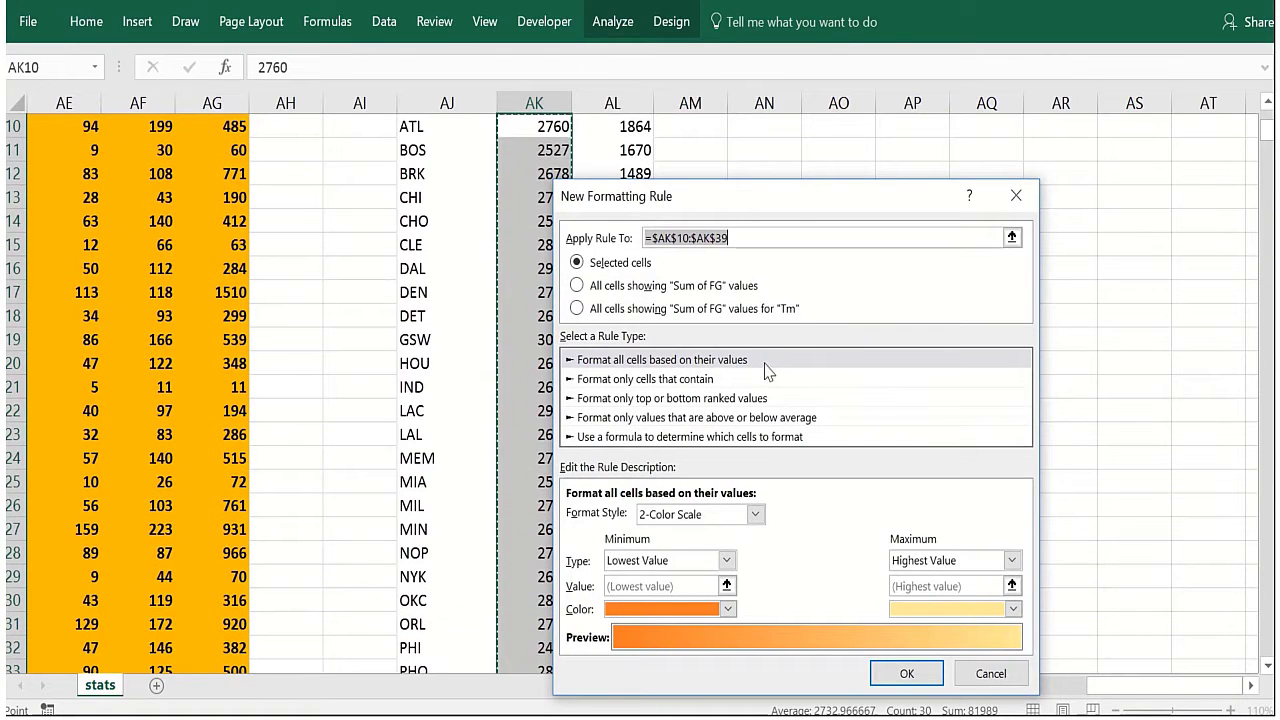
{"action": "left_click_drag", "start_coordinate": [798, 210], "coordinate": [884, 143]}
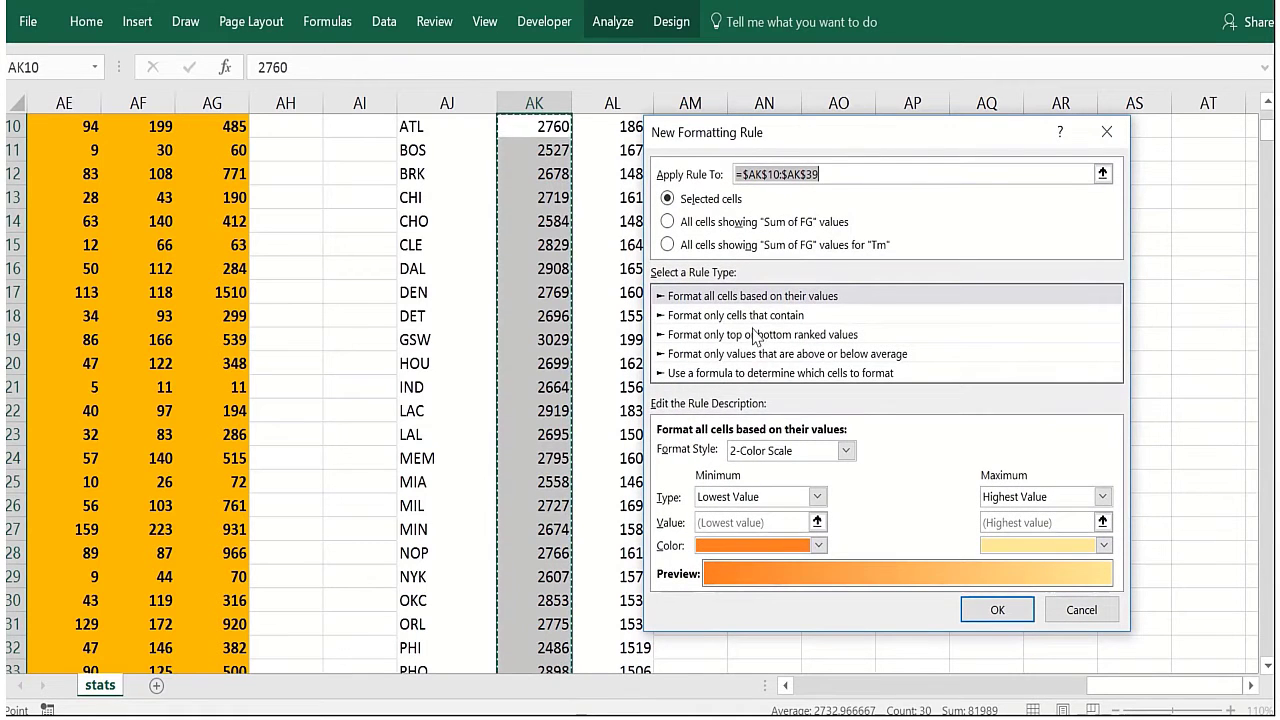
{"action": "left_click", "coordinate": [846, 451]}
{"action": "left_click", "coordinate": [846, 452]}
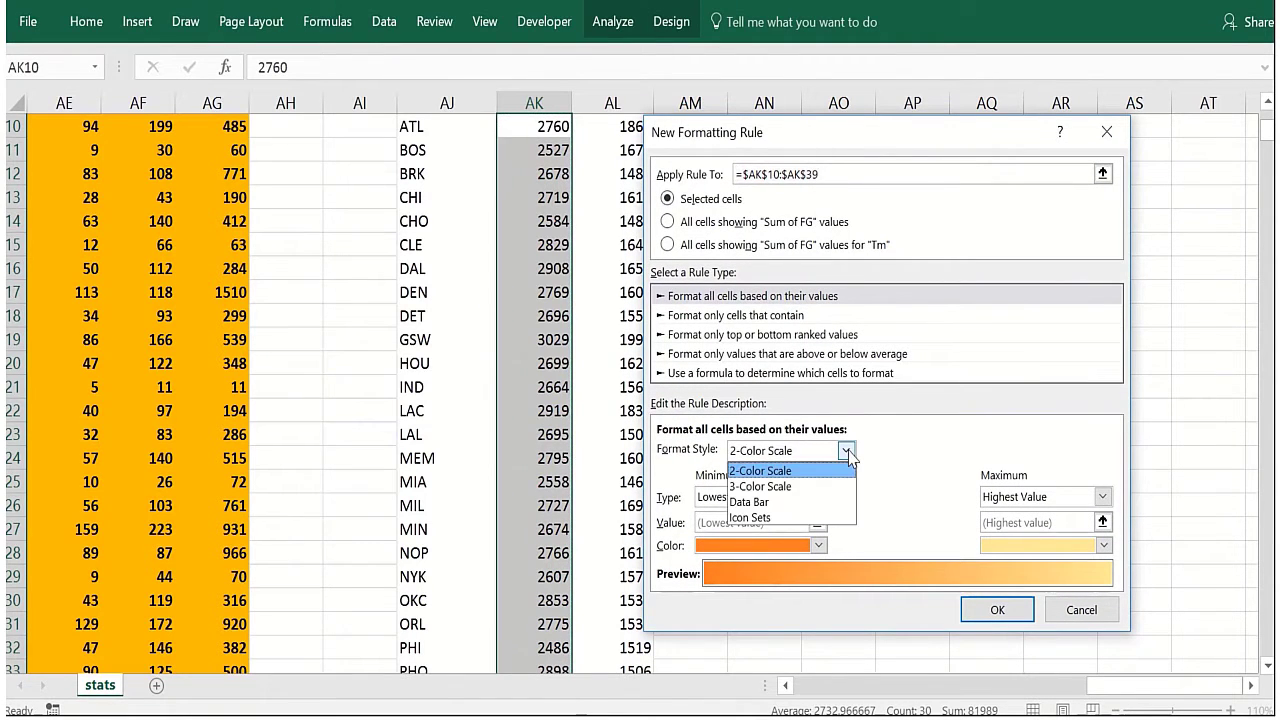
{"action": "left_click", "coordinate": [750, 502]}
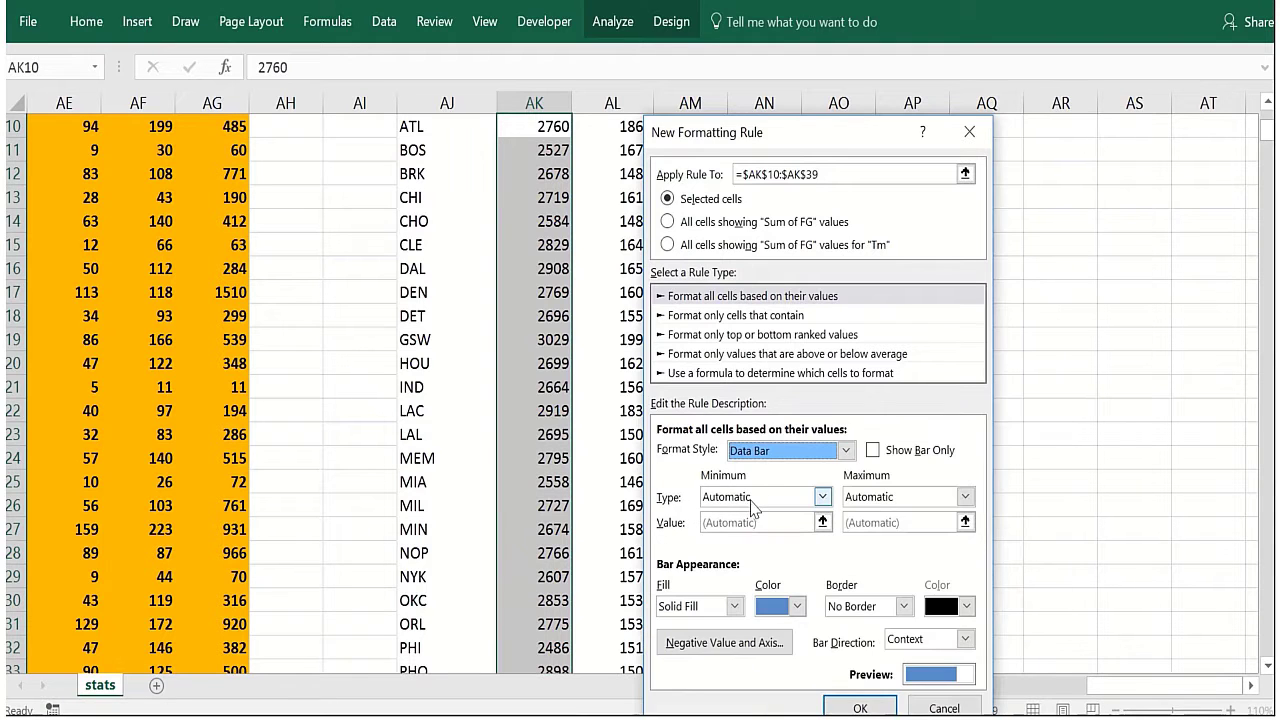
{"action": "left_click", "coordinate": [855, 708]}
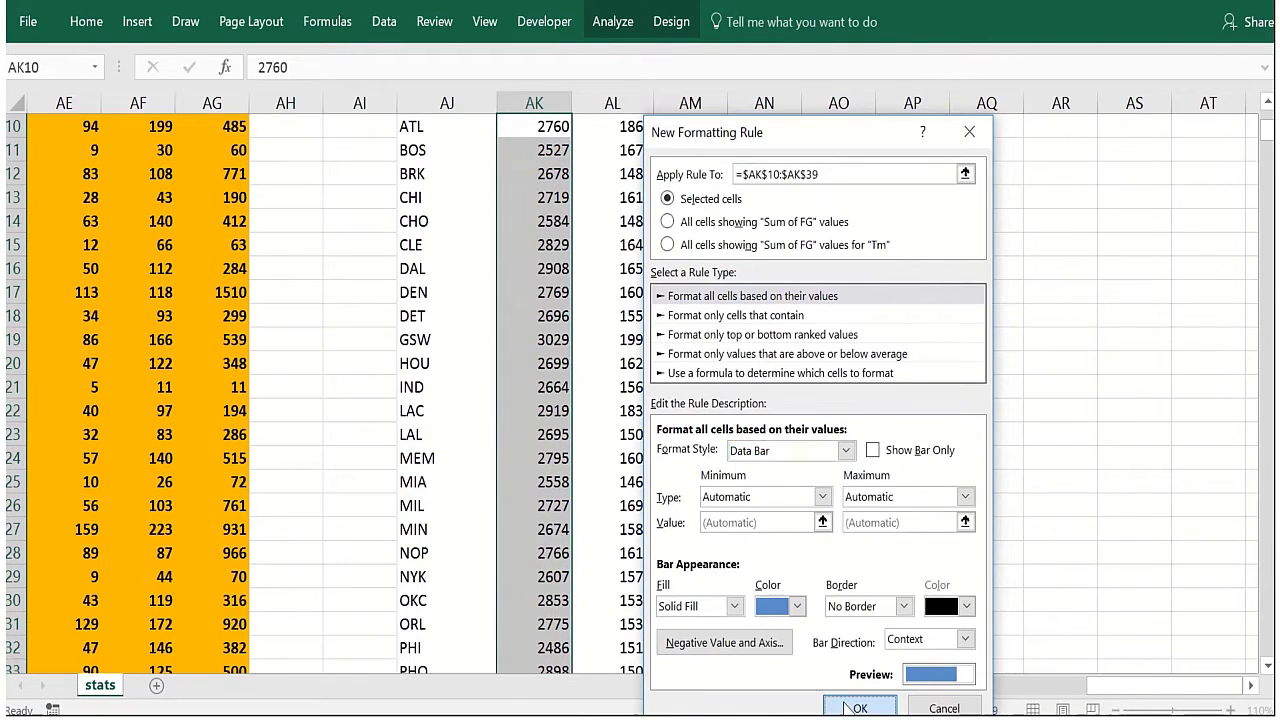
{"action": "left_click", "coordinate": [866, 550]}
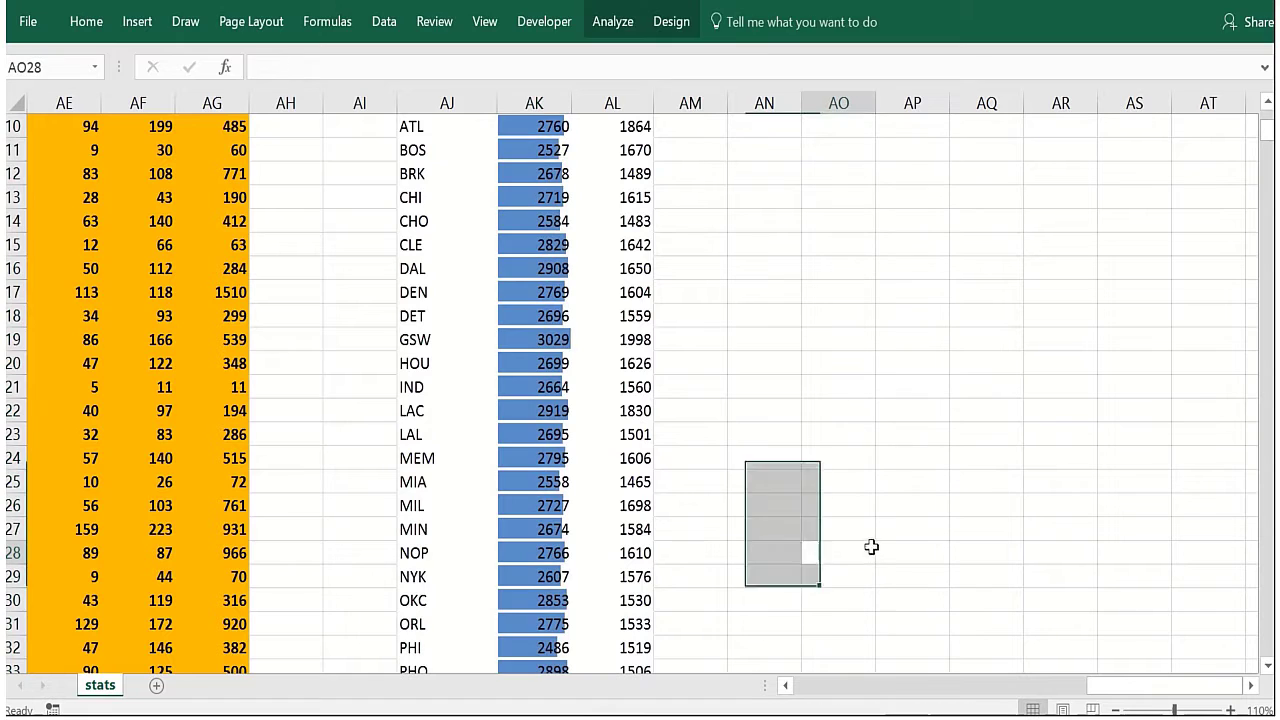
Widen column AK to about three times its width to lengthen the Sum of FG data bars
{"action": "left_click", "coordinate": [1267, 103]}
{"action": "left_click", "coordinate": [1267, 103]}
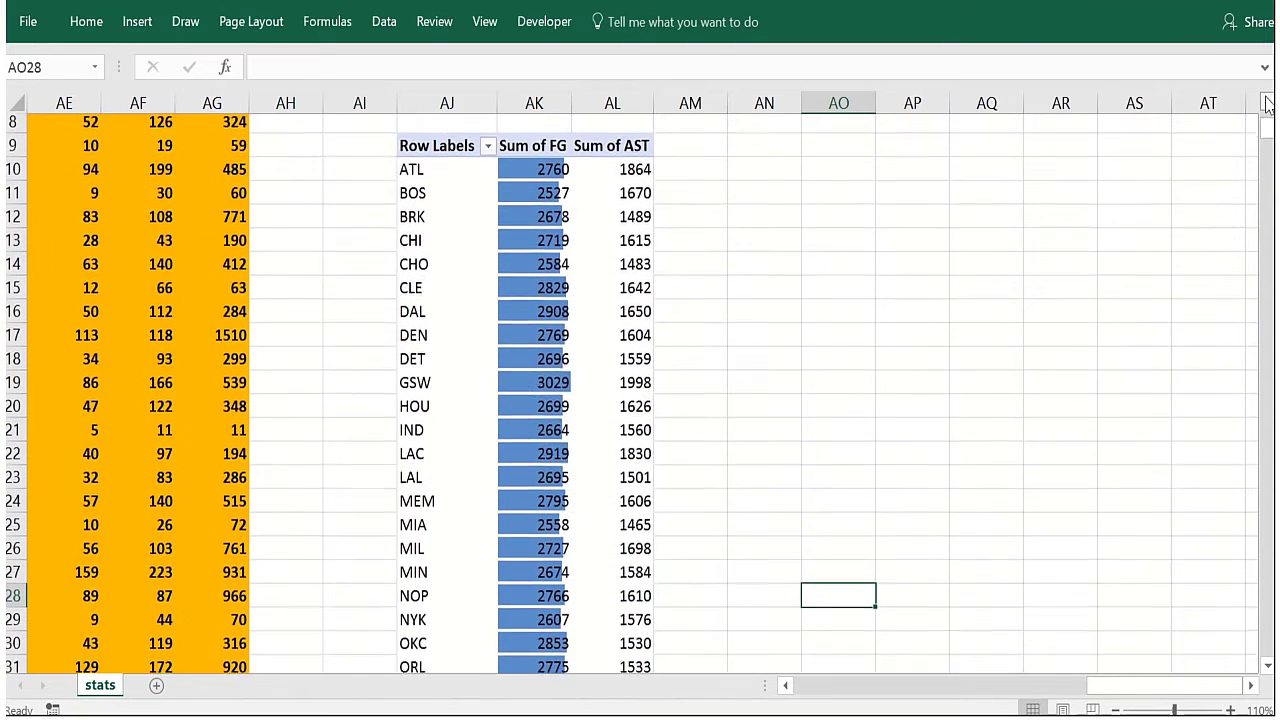
{"action": "left_click_drag", "start_coordinate": [571, 103], "coordinate": [697, 111]}
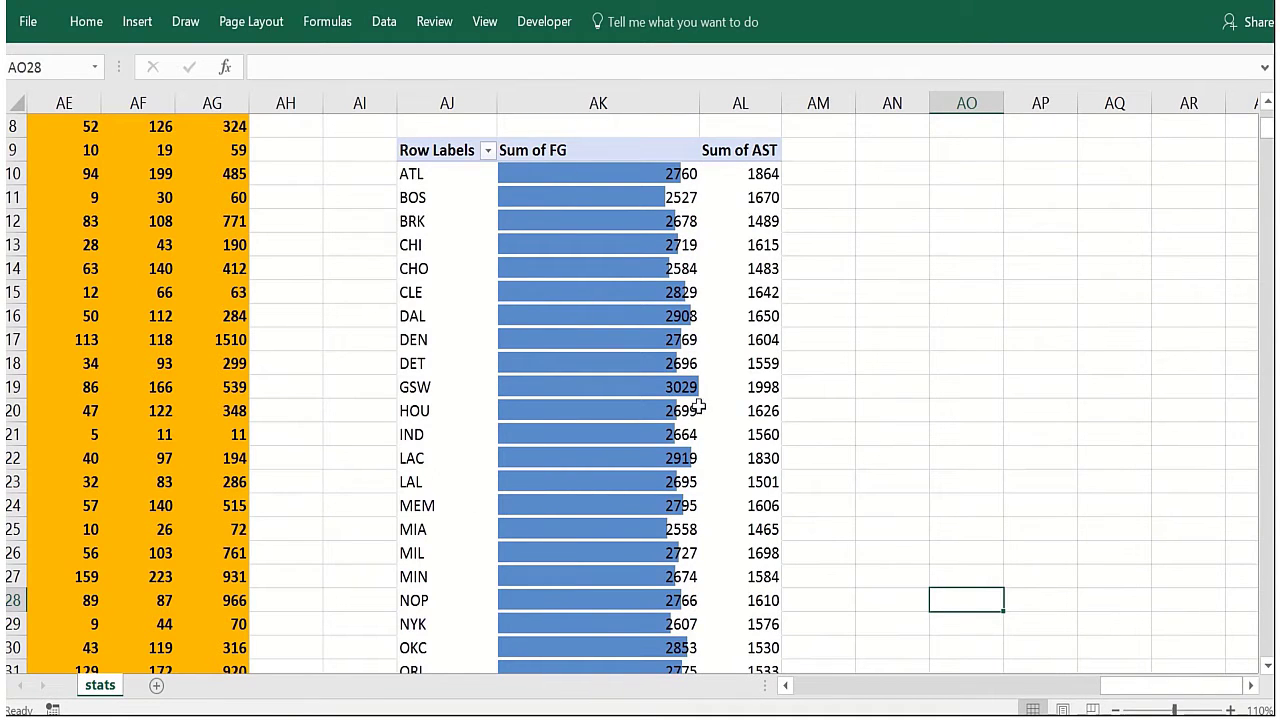
{"action": "scroll", "coordinate": [670, 605], "scroll_direction": "down", "scroll_amount": 1}
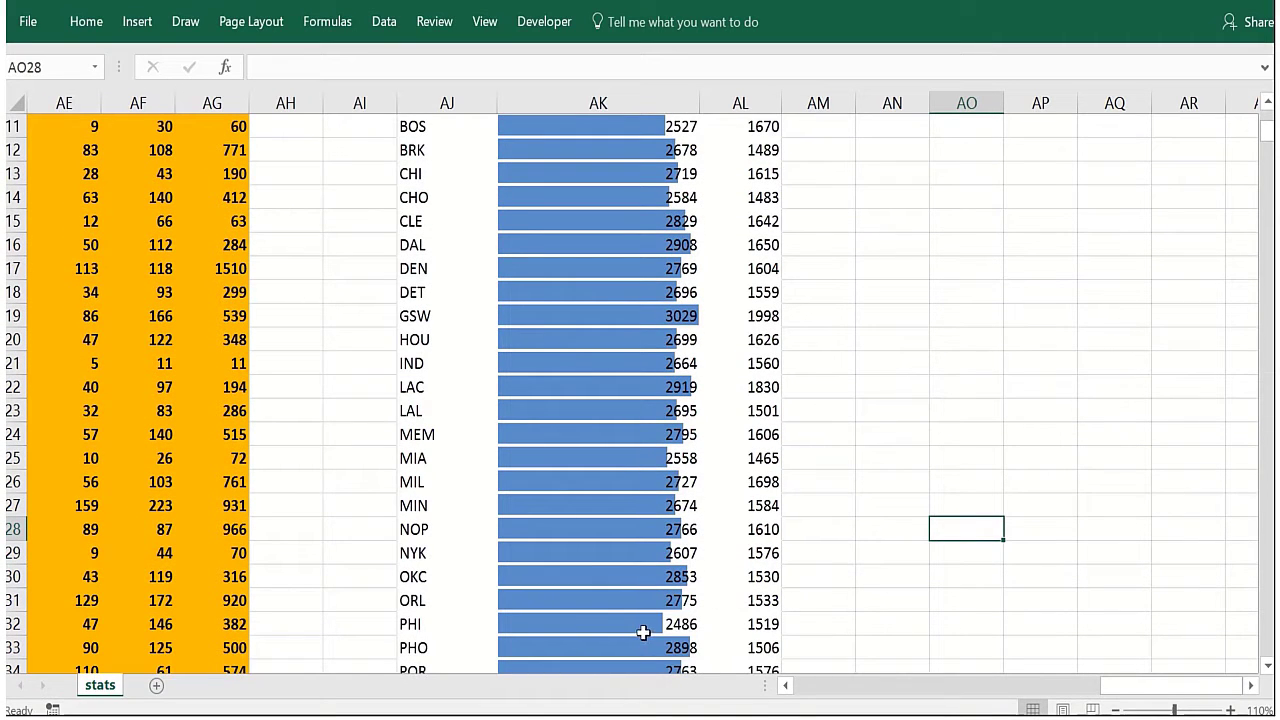
Create a new conditional formatting rule with the Data Bar style for the teams' Sum of AST values in AL10:AL39
{"action": "mouse_move", "coordinate": [582, 430]}
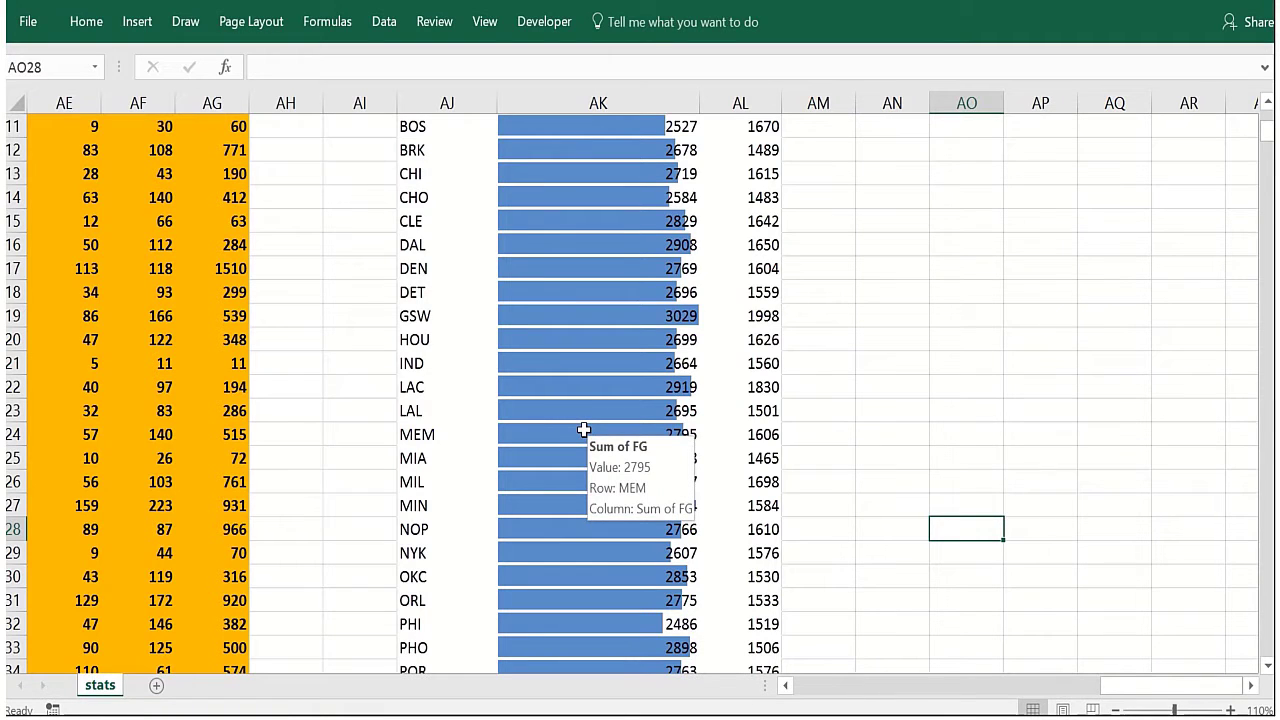
{"action": "scroll", "coordinate": [1124, 478], "scroll_direction": "down", "scroll_amount": 1}
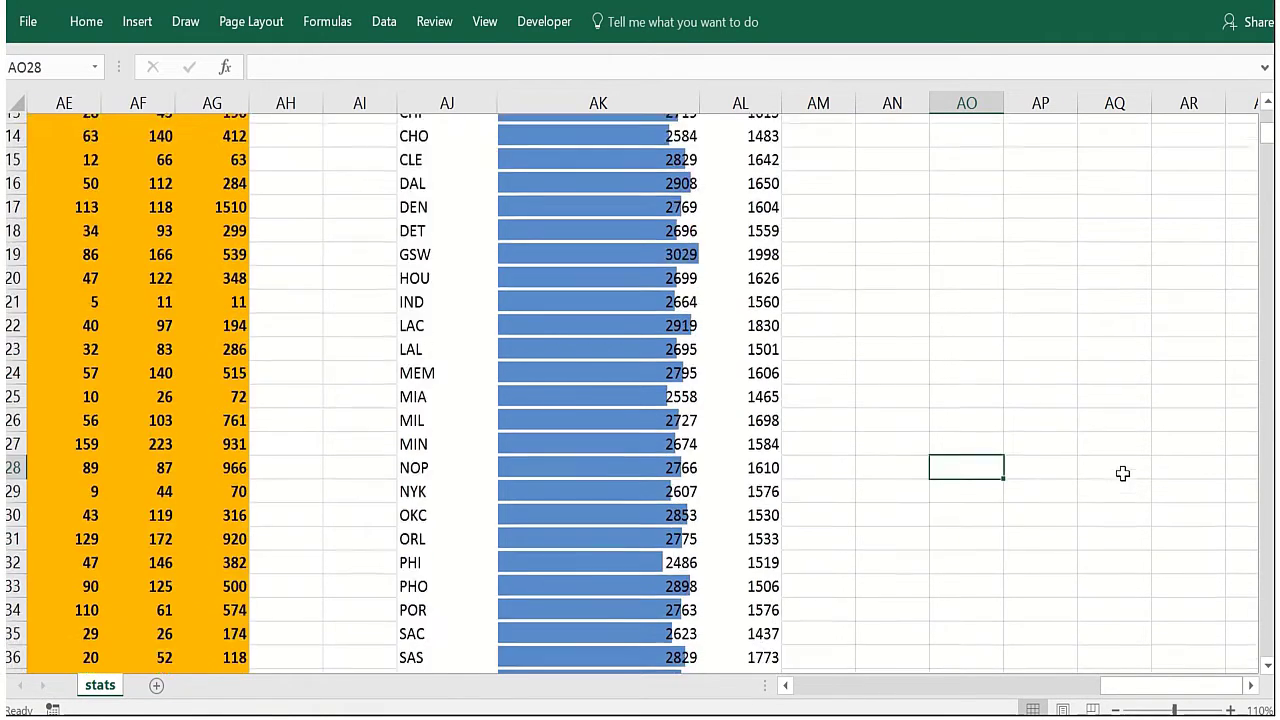
{"action": "scroll", "coordinate": [1116, 471], "scroll_direction": "down", "scroll_amount": 1}
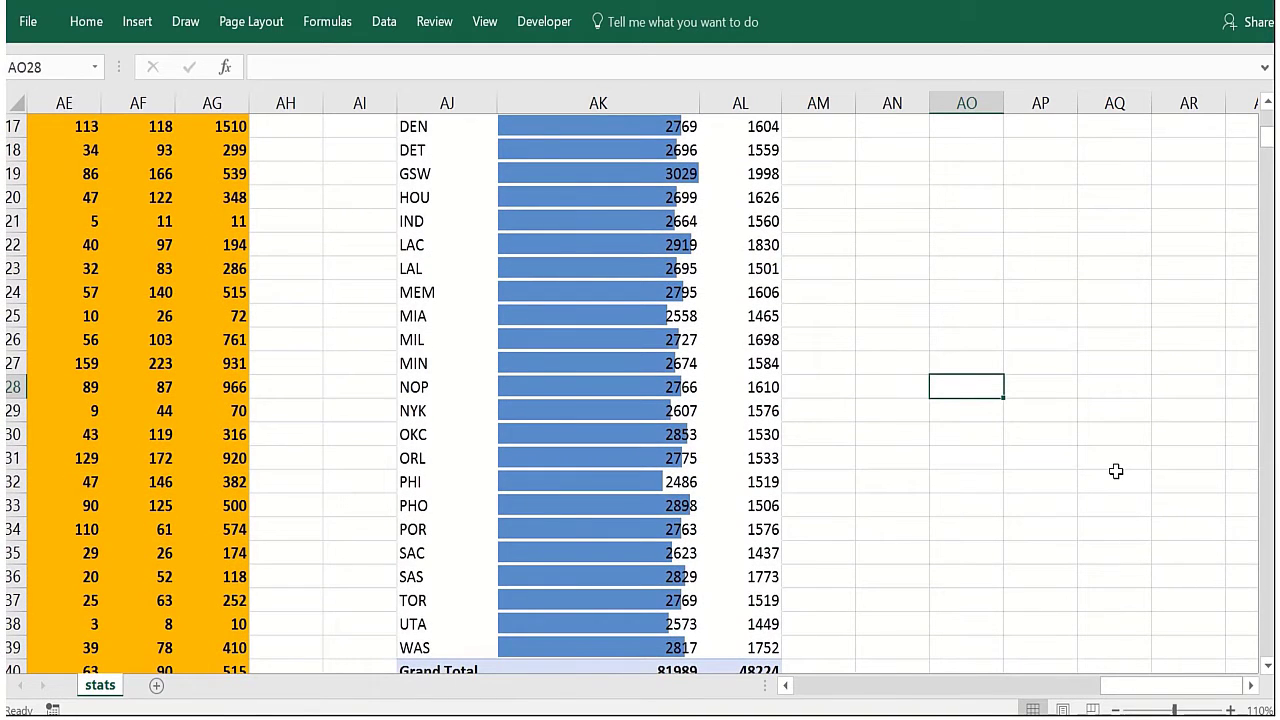
{"action": "scroll", "coordinate": [1116, 471], "scroll_direction": "up", "scroll_amount": 2}
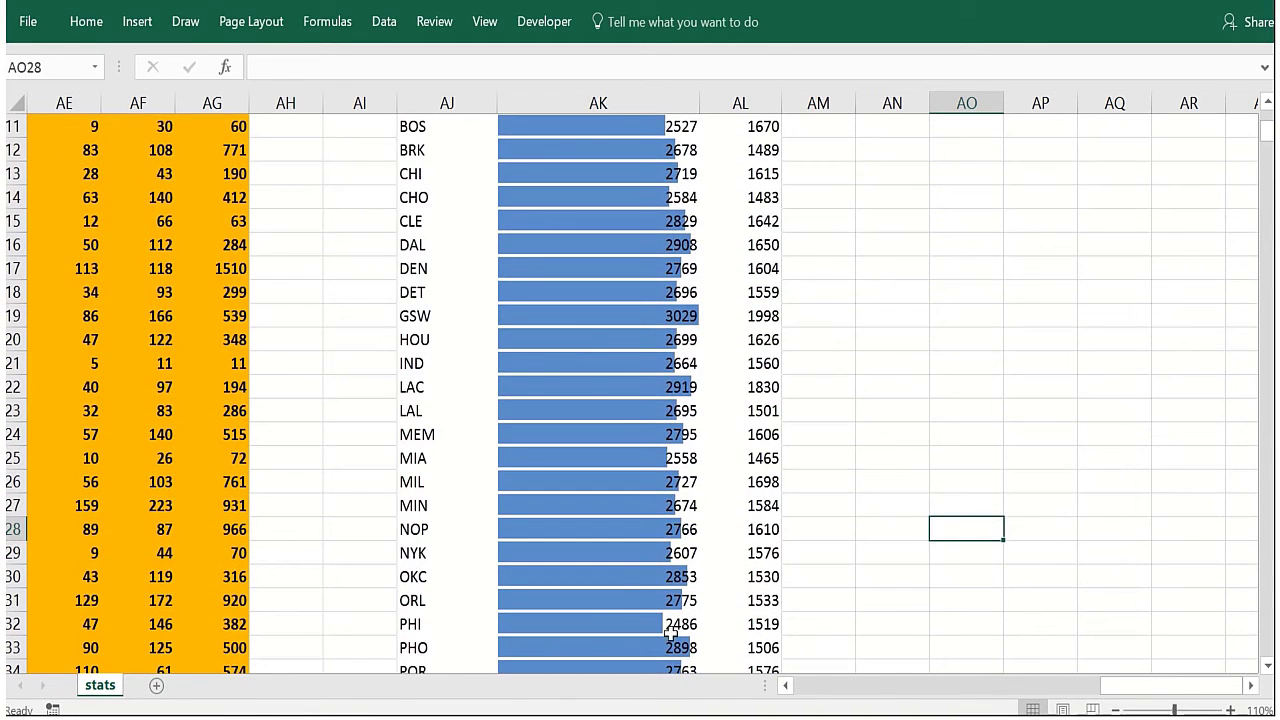
{"action": "scroll", "coordinate": [731, 283], "scroll_direction": "up", "scroll_amount": 1}
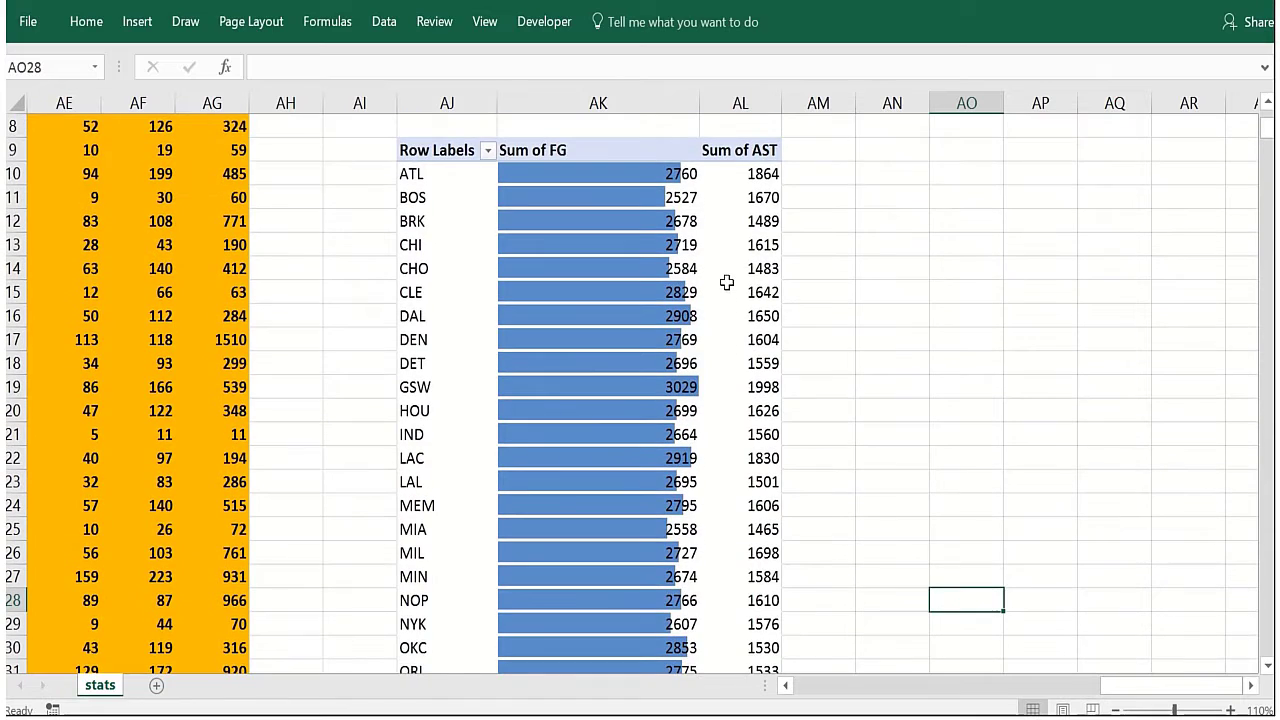
{"action": "left_click_drag", "start_coordinate": [735, 183], "coordinate": [760, 600]}
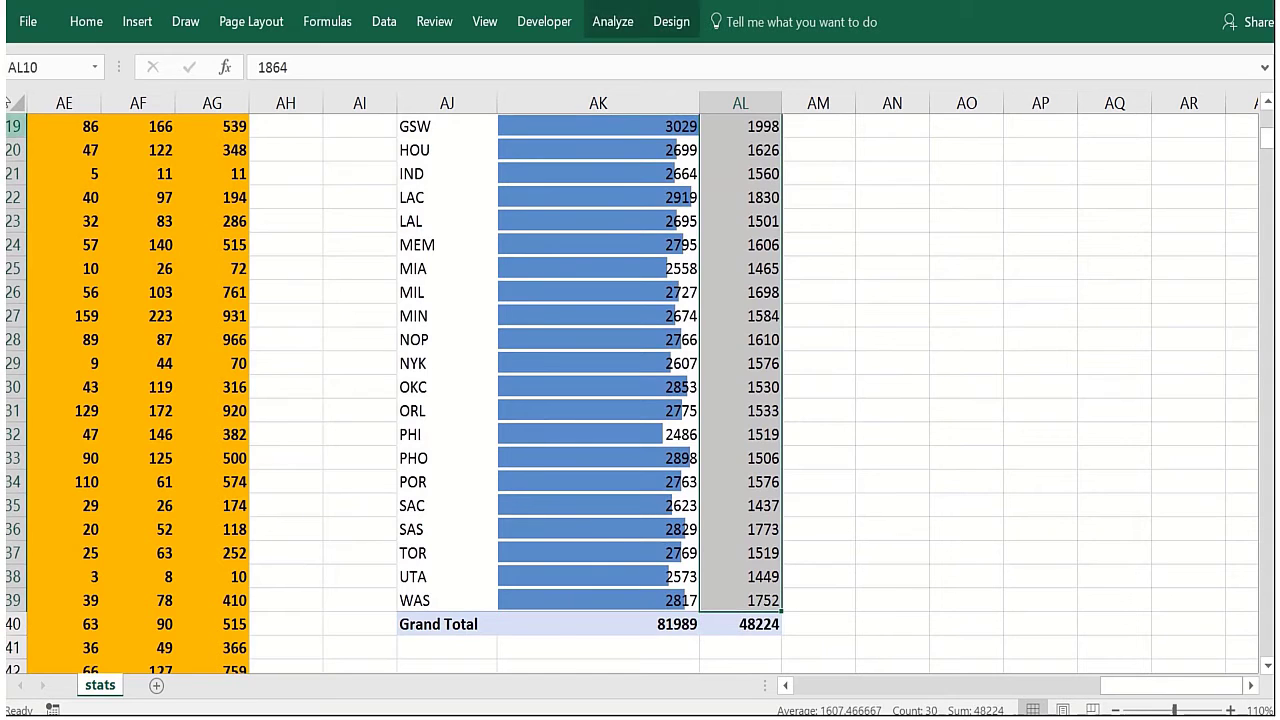
{"action": "left_click", "coordinate": [86, 21]}
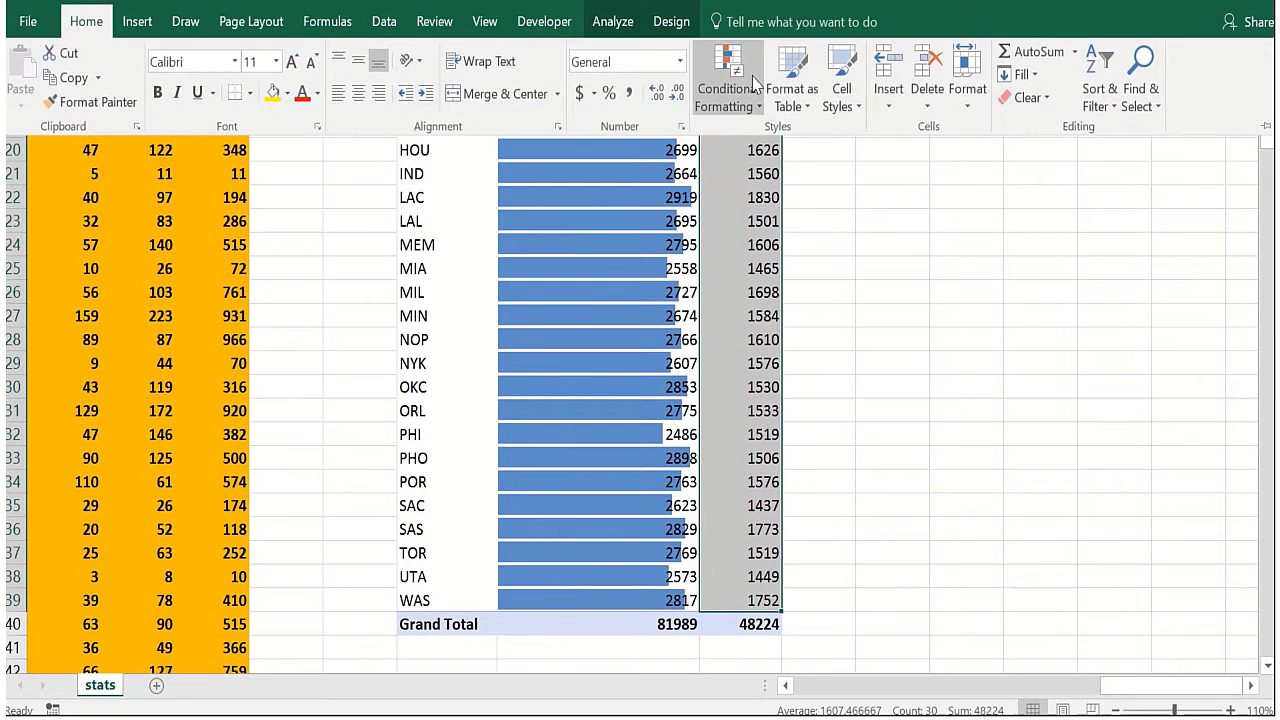
{"action": "left_click", "coordinate": [728, 95]}
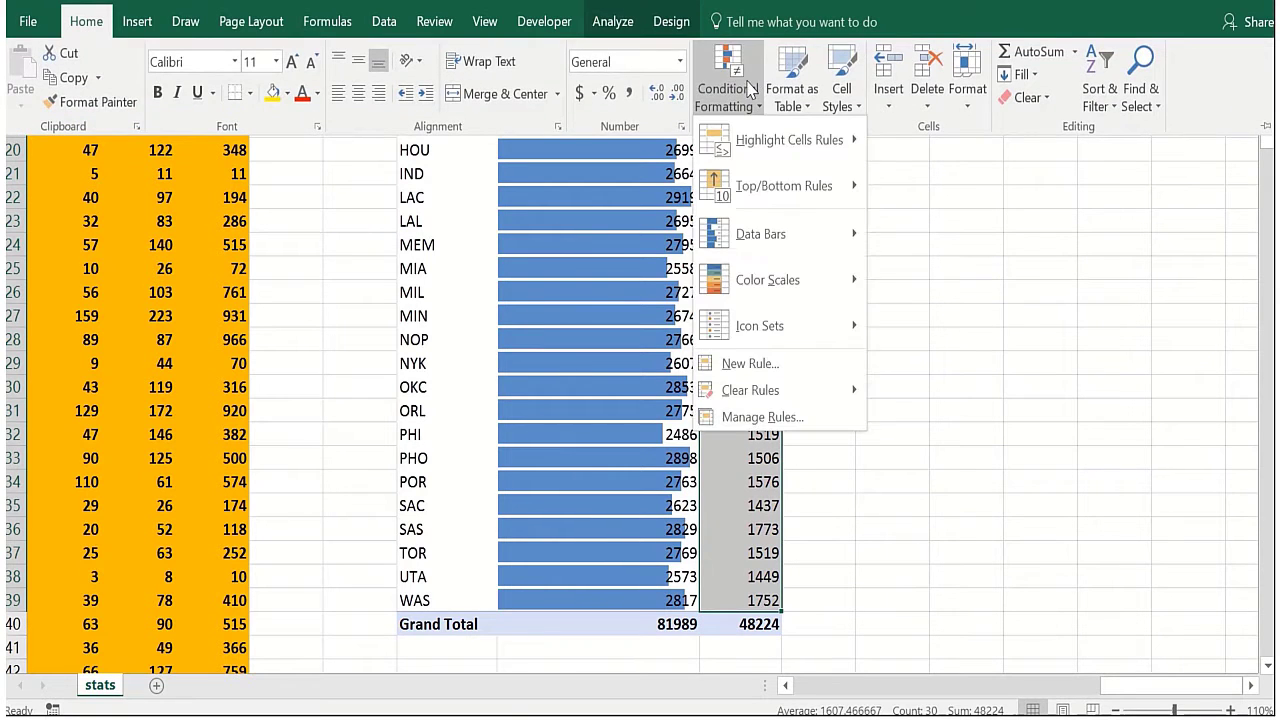
{"action": "left_click", "coordinate": [750, 363]}
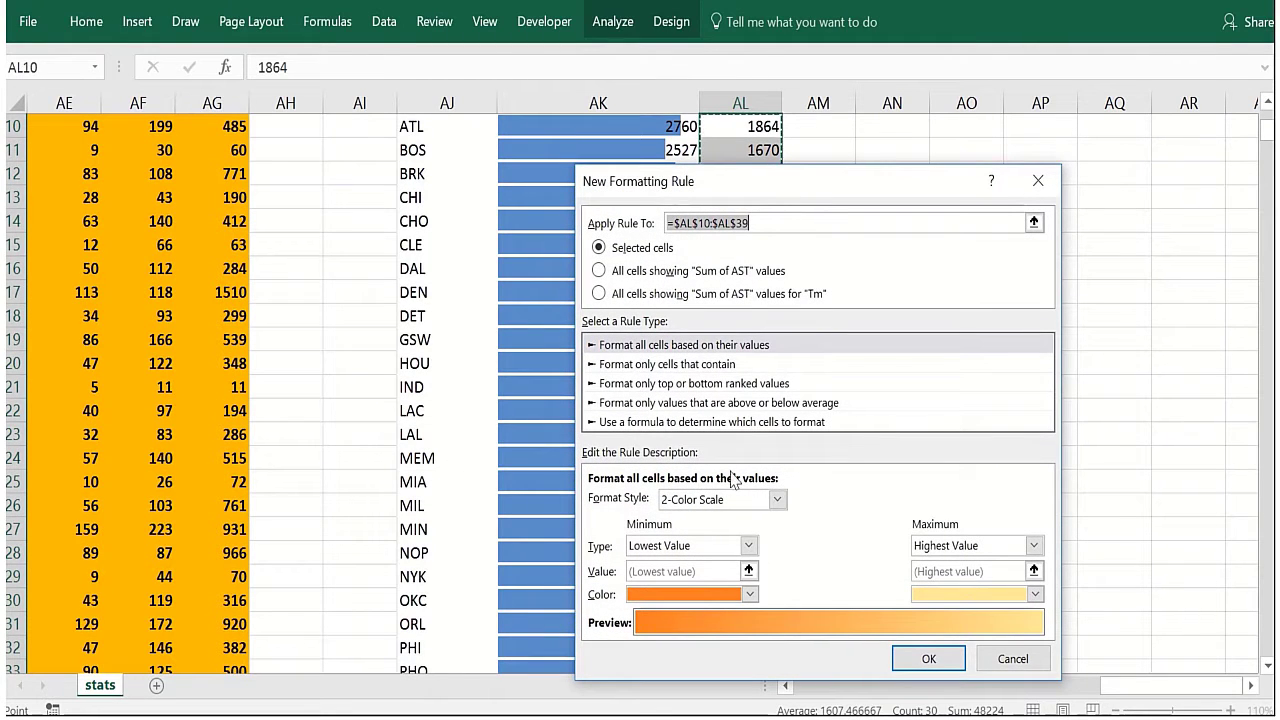
{"action": "left_click", "coordinate": [777, 500]}
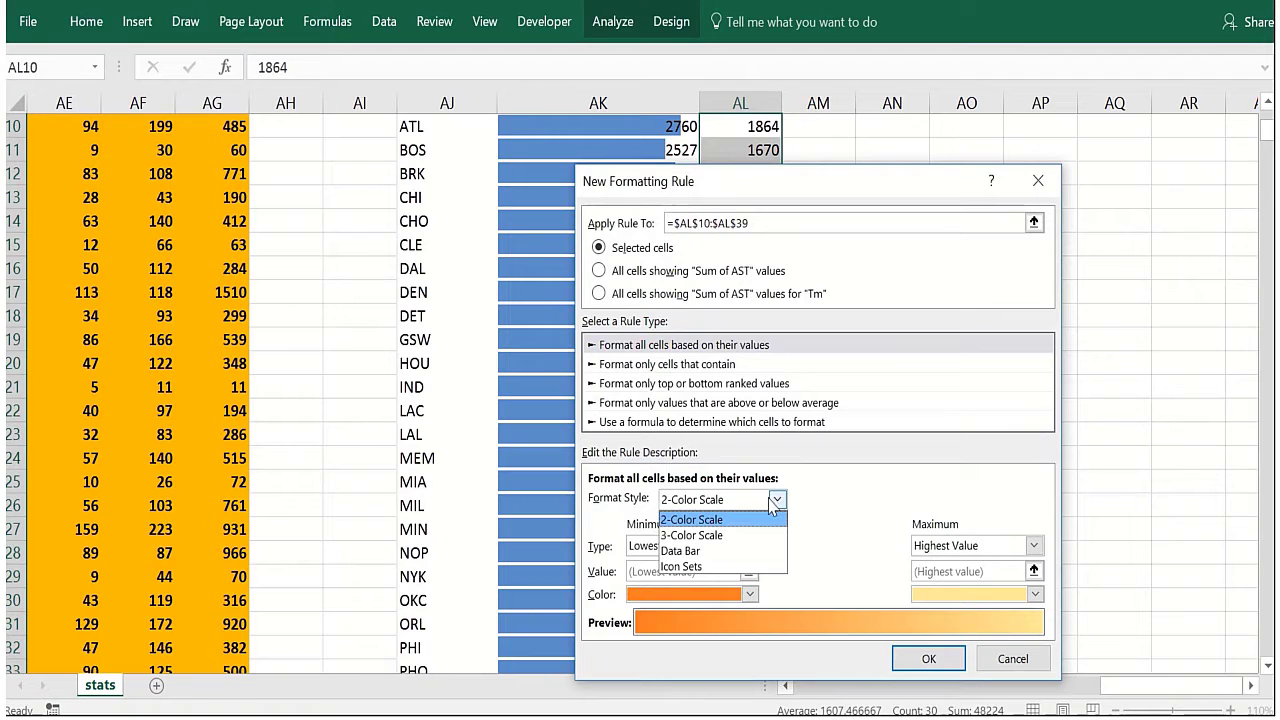
{"action": "left_click", "coordinate": [700, 551]}
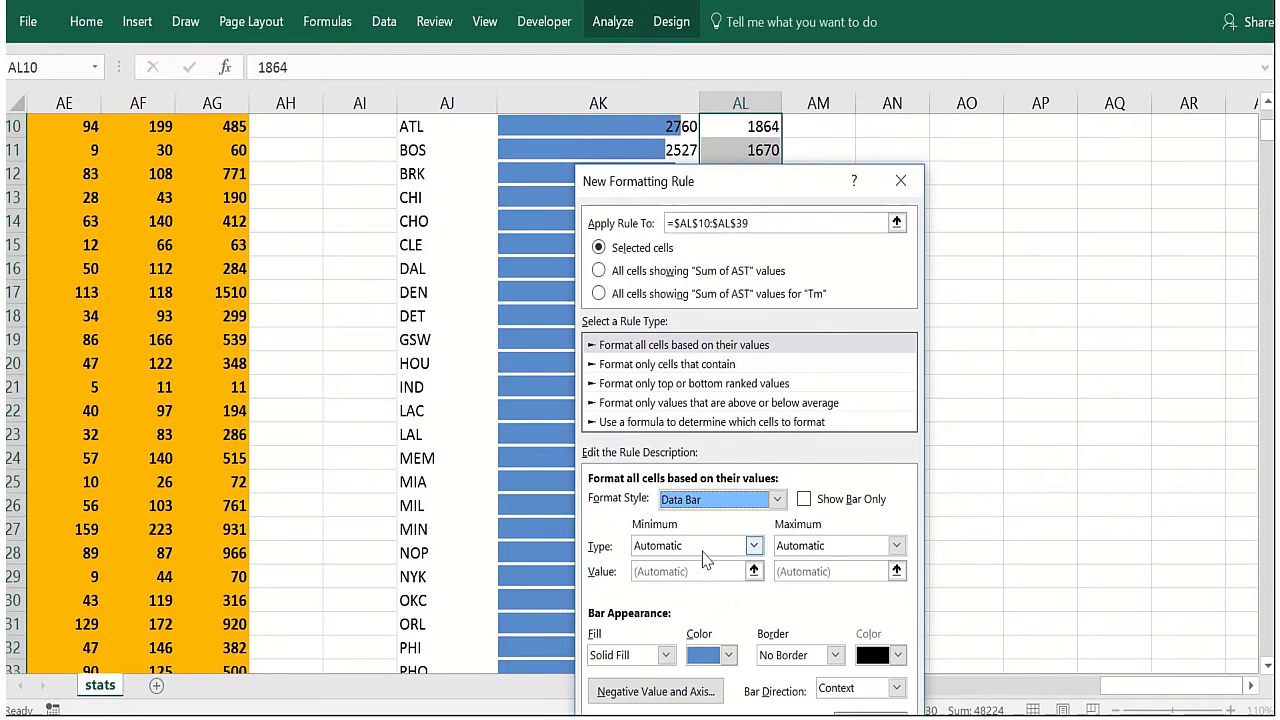
Set the Sum of AST data bars' fill color to red, apply the rule, and widen column AL to about twice its width
{"action": "left_click", "coordinate": [729, 655]}
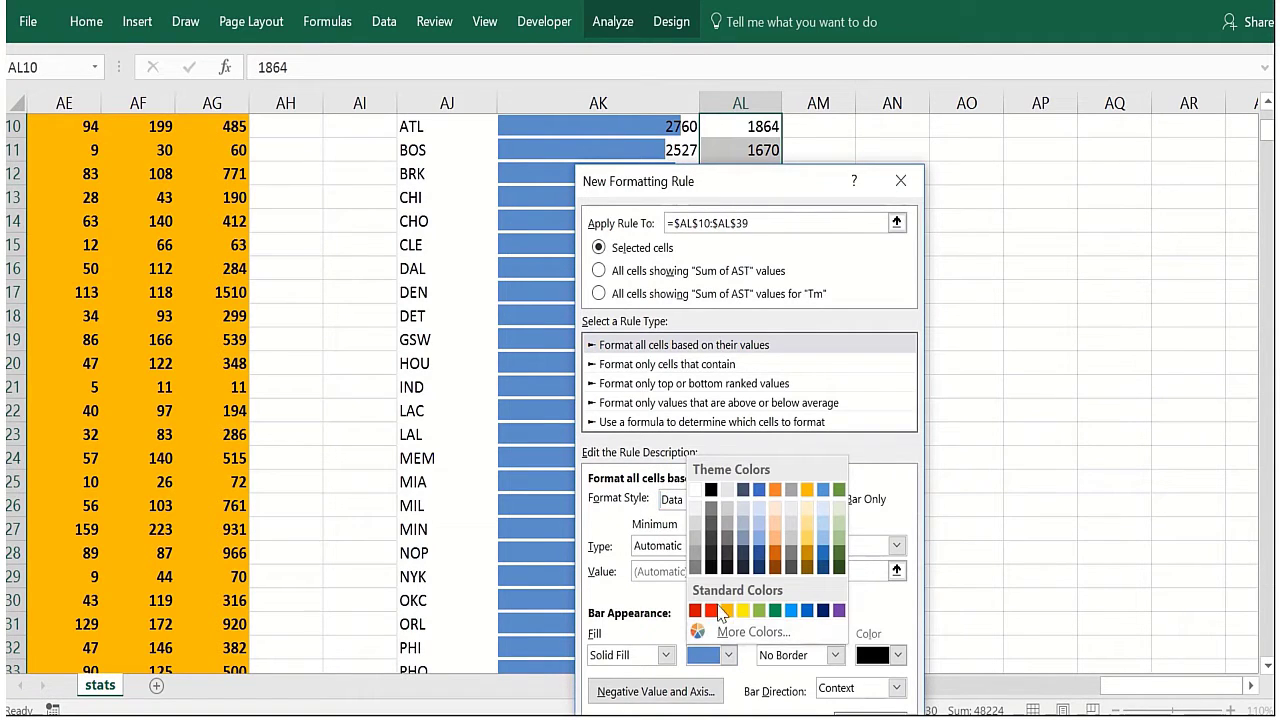
{"action": "left_click", "coordinate": [711, 610]}
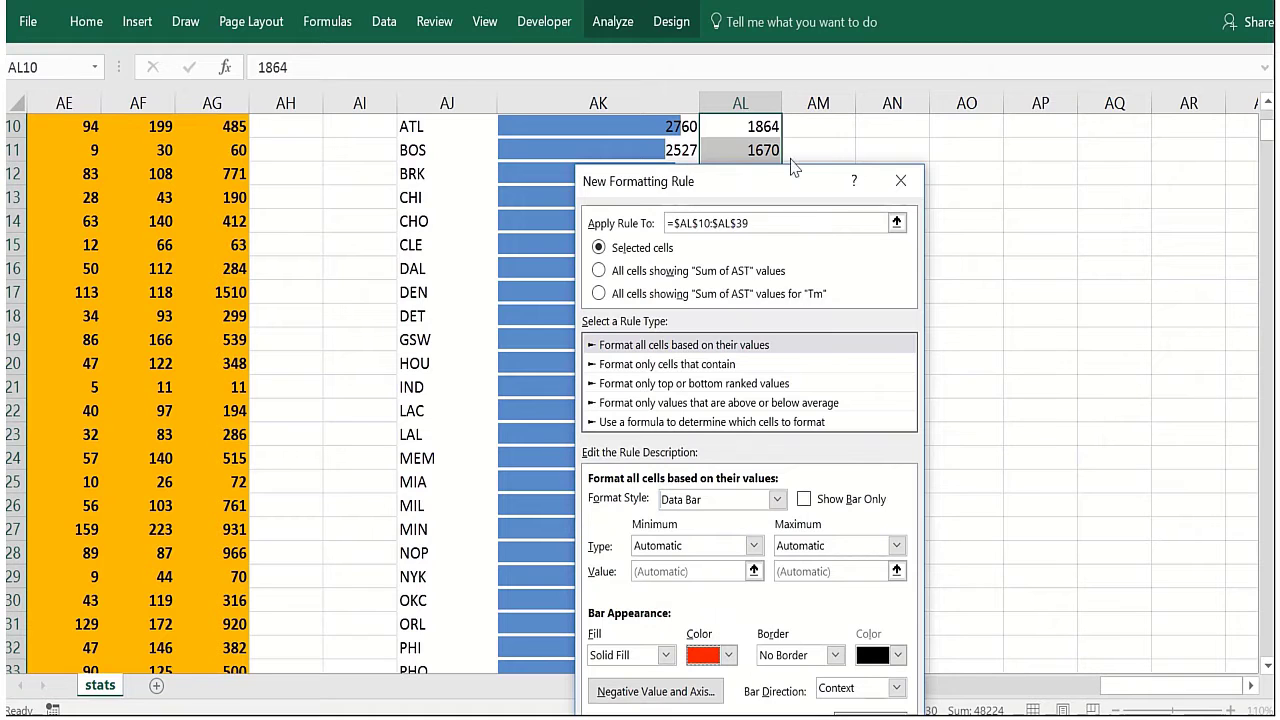
{"action": "left_click_drag", "start_coordinate": [806, 181], "coordinate": [938, 5]}
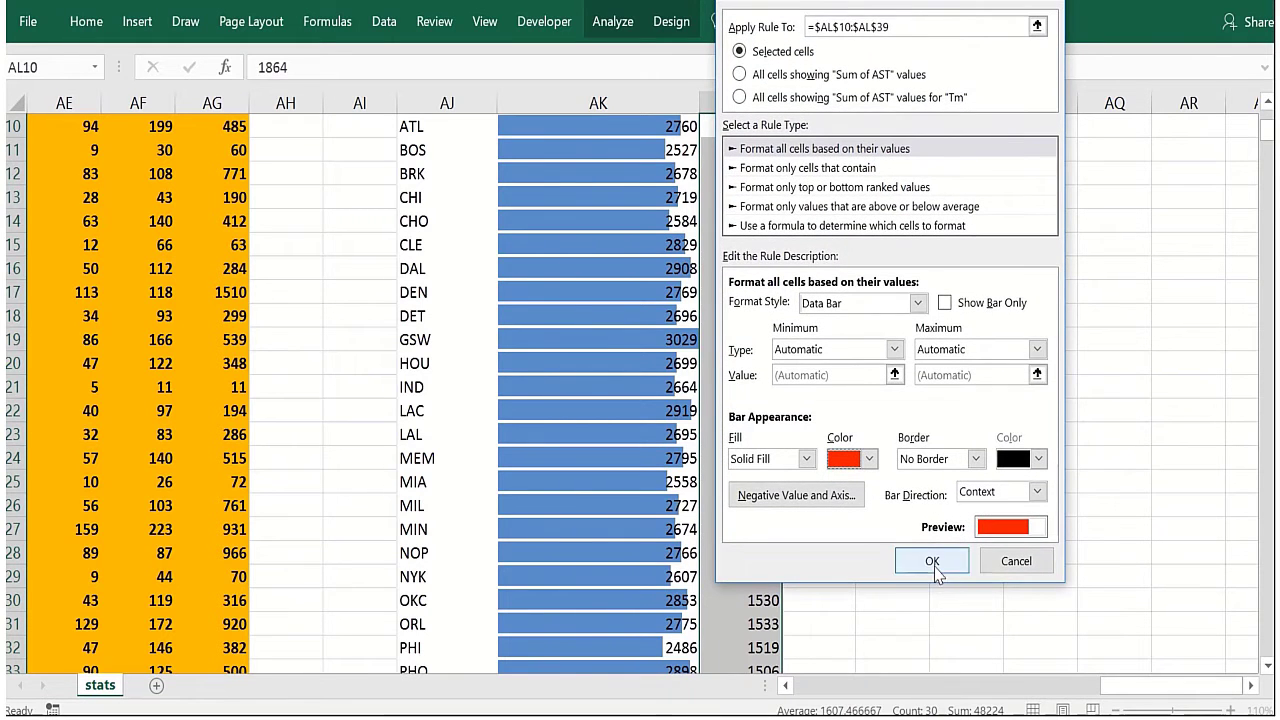
{"action": "left_click", "coordinate": [934, 561]}
{"action": "left_click", "coordinate": [946, 545]}
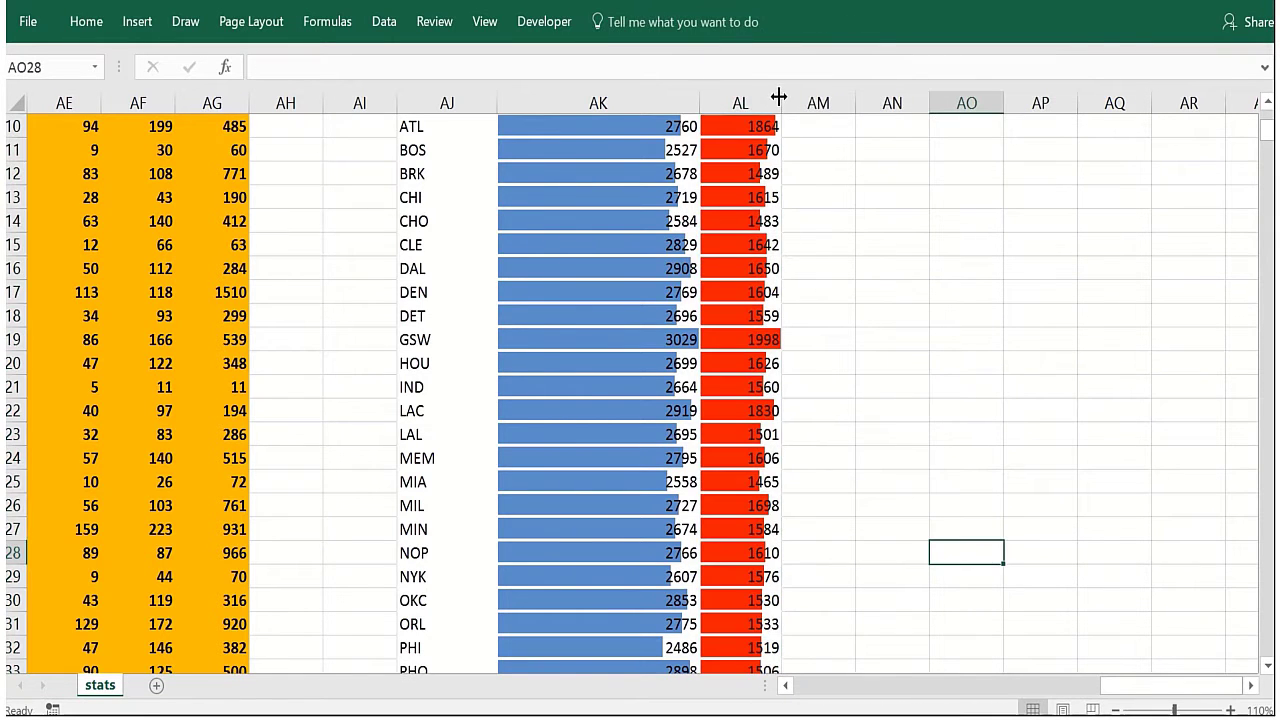
{"action": "left_click_drag", "start_coordinate": [779, 97], "coordinate": [876, 103]}
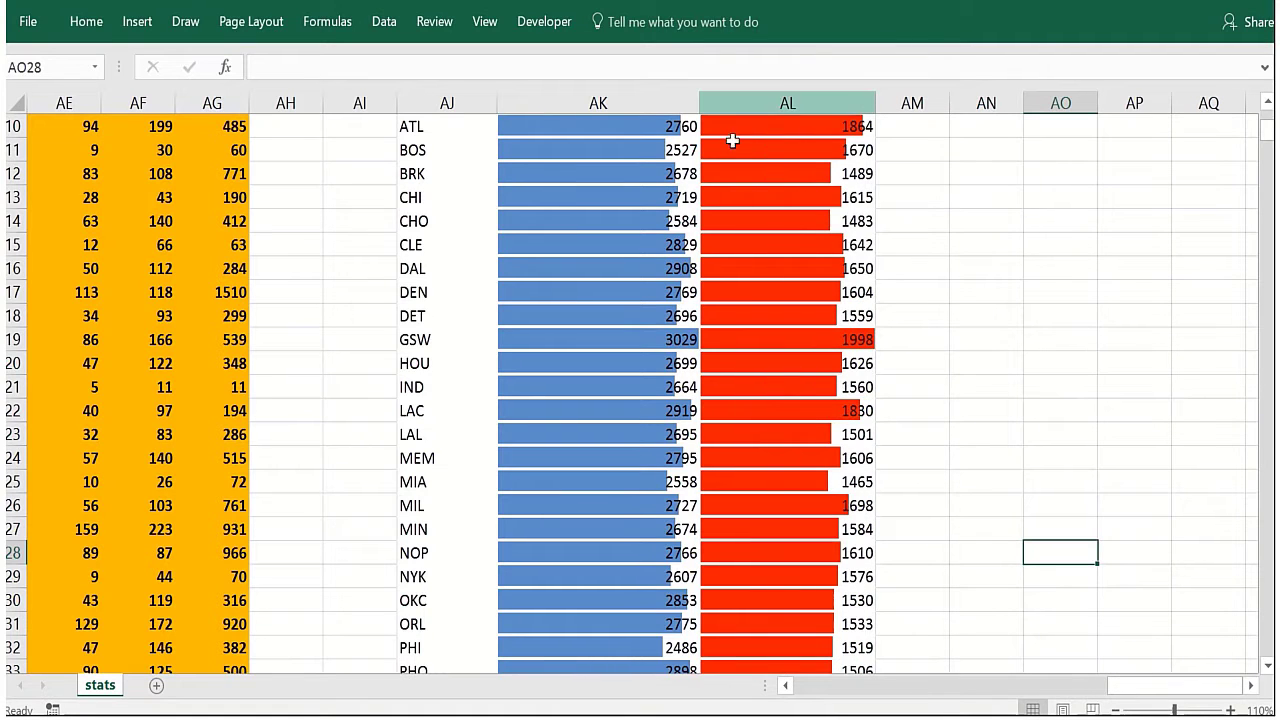
Compare the Sum of FG and Sum of AST data bars across the teams, starting with GSW
{"action": "left_click", "coordinate": [461, 343]}
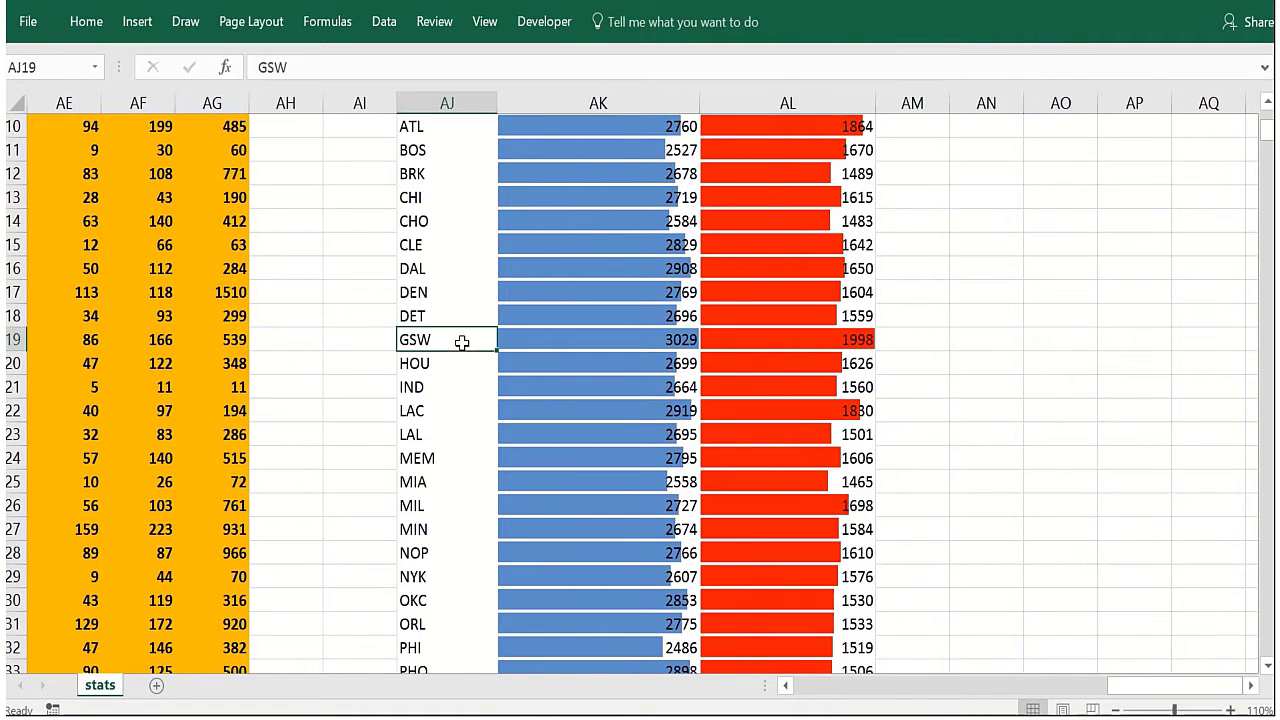
{"action": "mouse_move", "coordinate": [704, 340]}
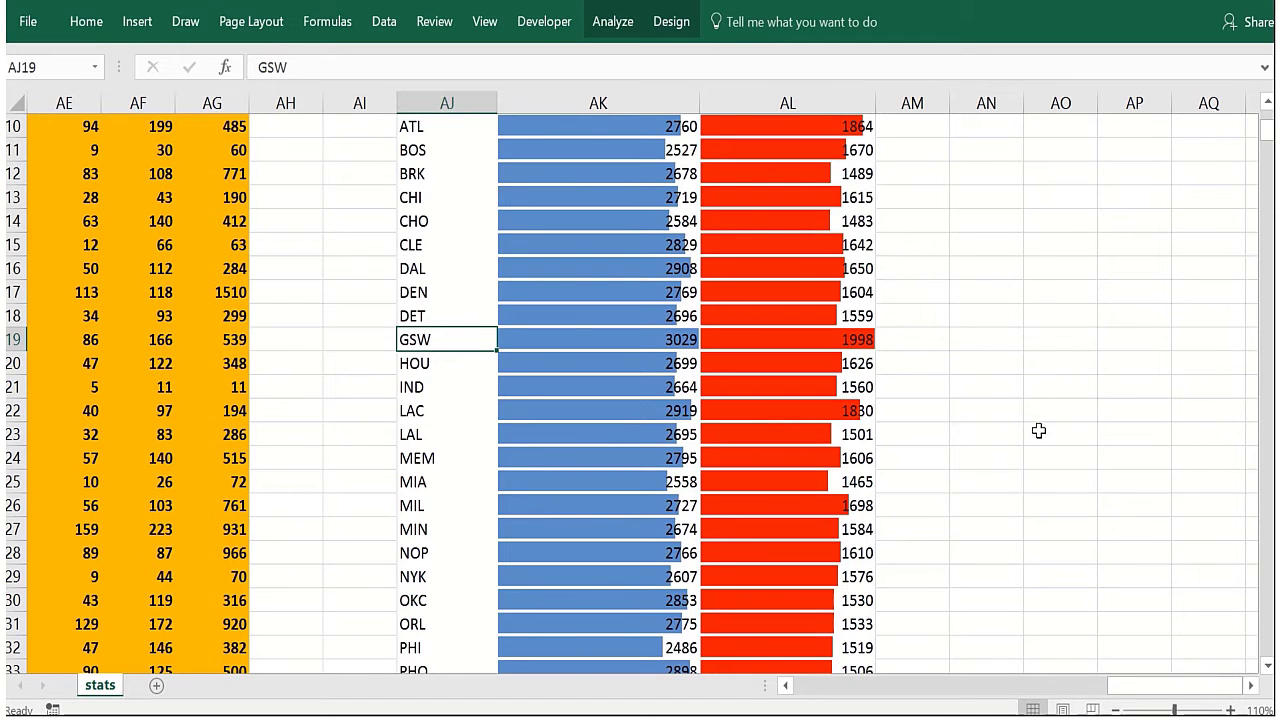
{"action": "scroll", "coordinate": [1039, 430], "scroll_direction": "down", "scroll_amount": 1}
{"action": "scroll", "coordinate": [1039, 432], "scroll_direction": "down", "scroll_amount": 1}
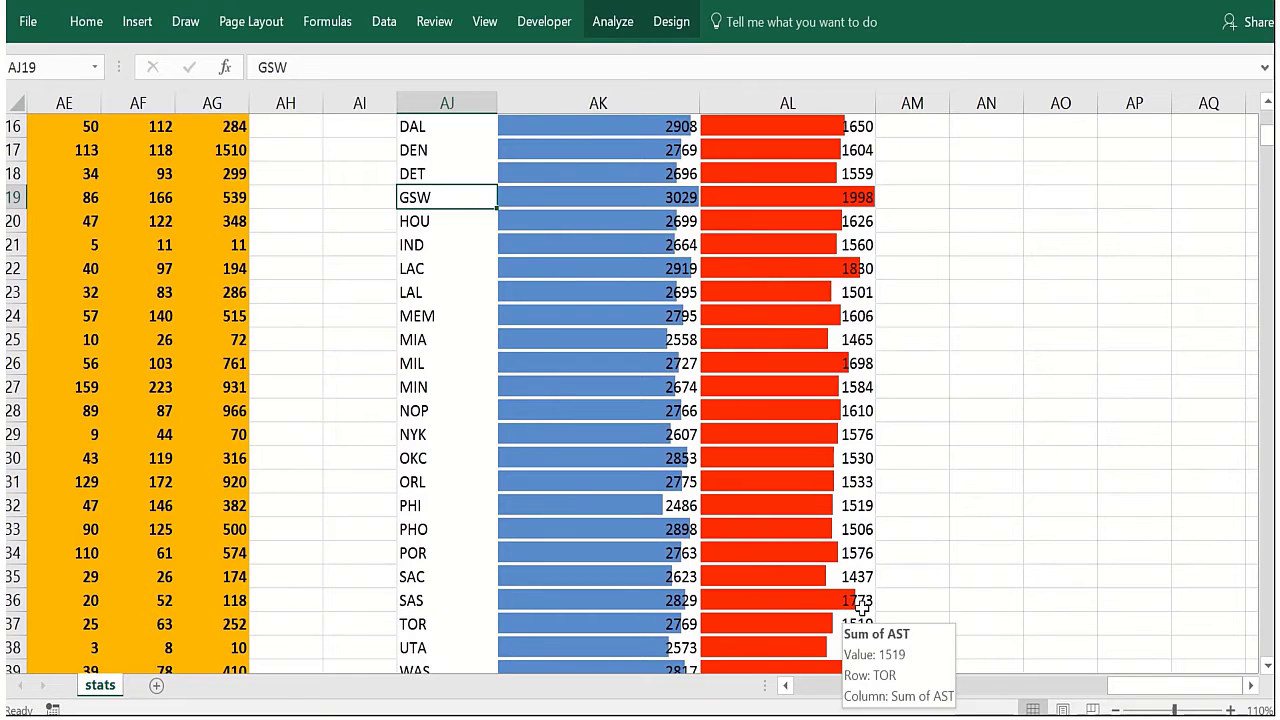
{"action": "left_click", "coordinate": [917, 604]}
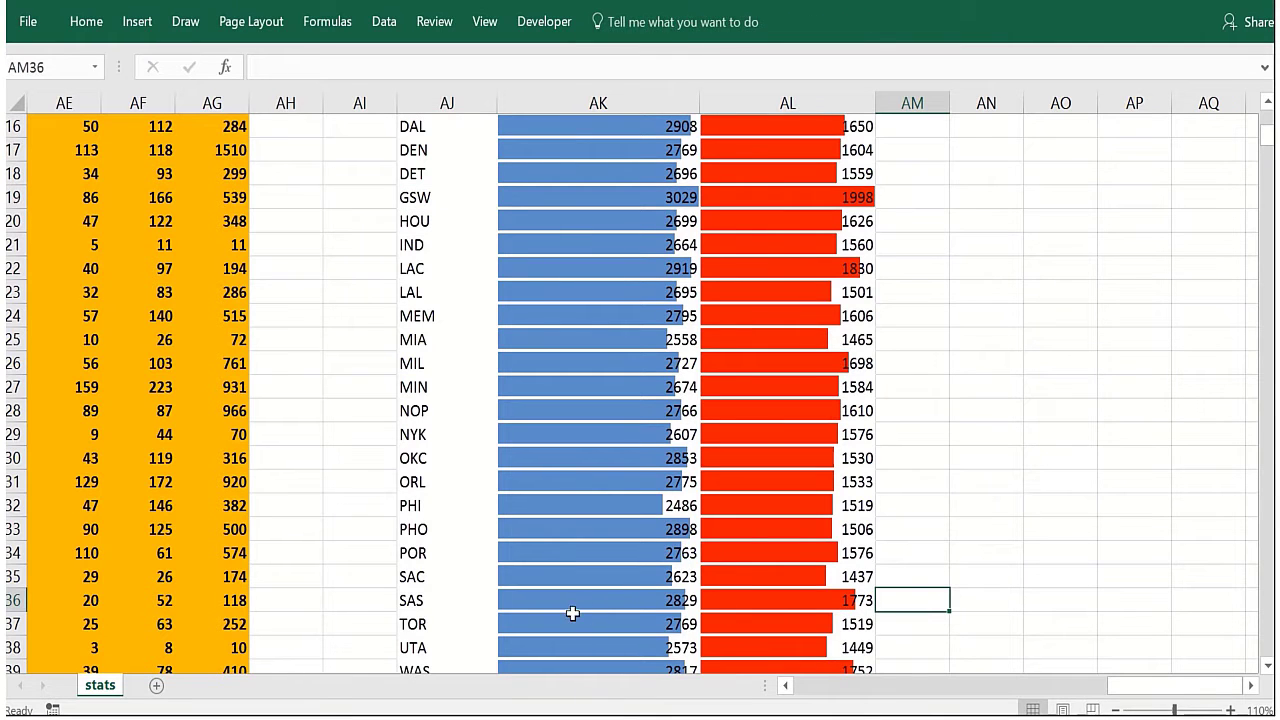
{"action": "scroll", "coordinate": [929, 525], "scroll_direction": "up", "scroll_amount": 3}
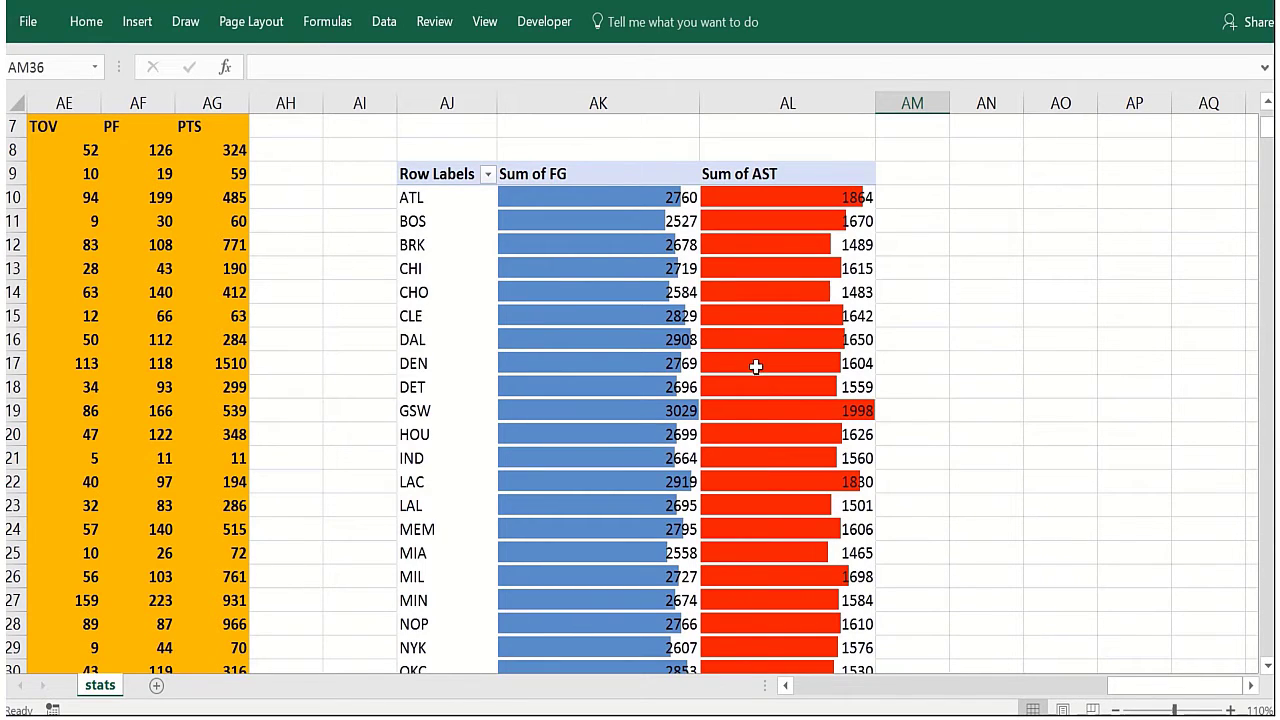
{"action": "mouse_move", "coordinate": [751, 361]}
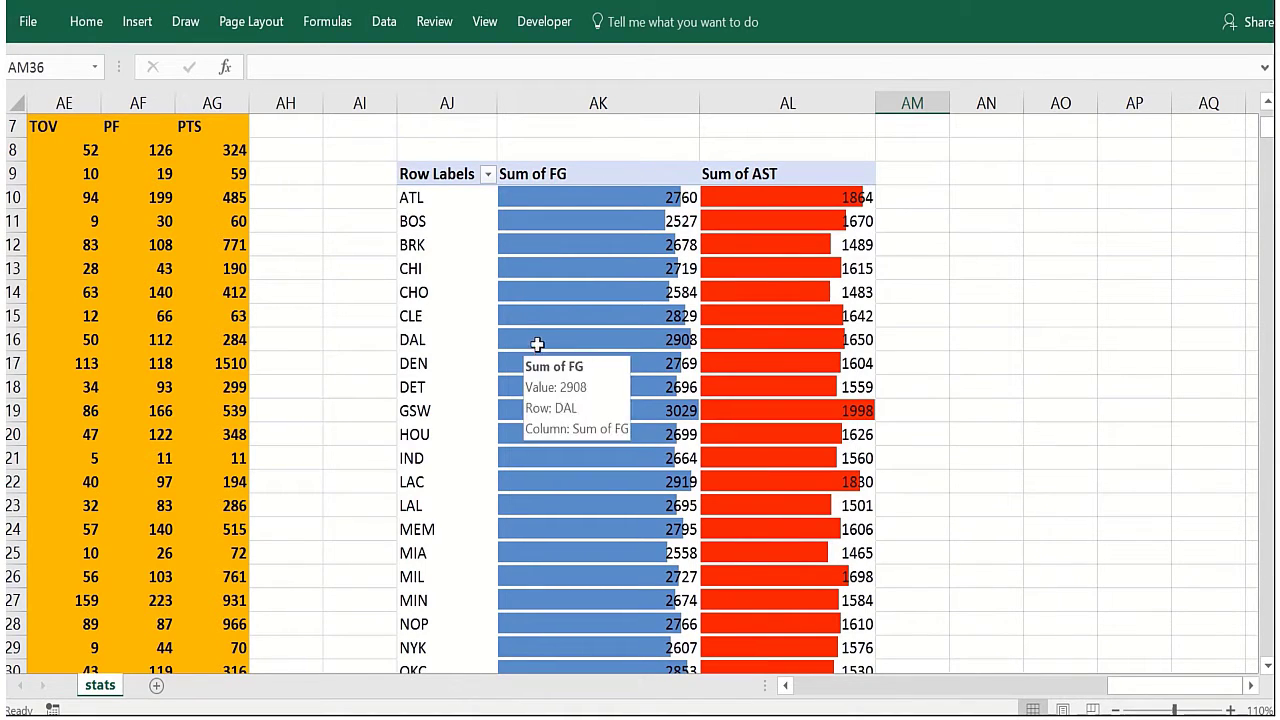
{"action": "mouse_move", "coordinate": [750, 313]}
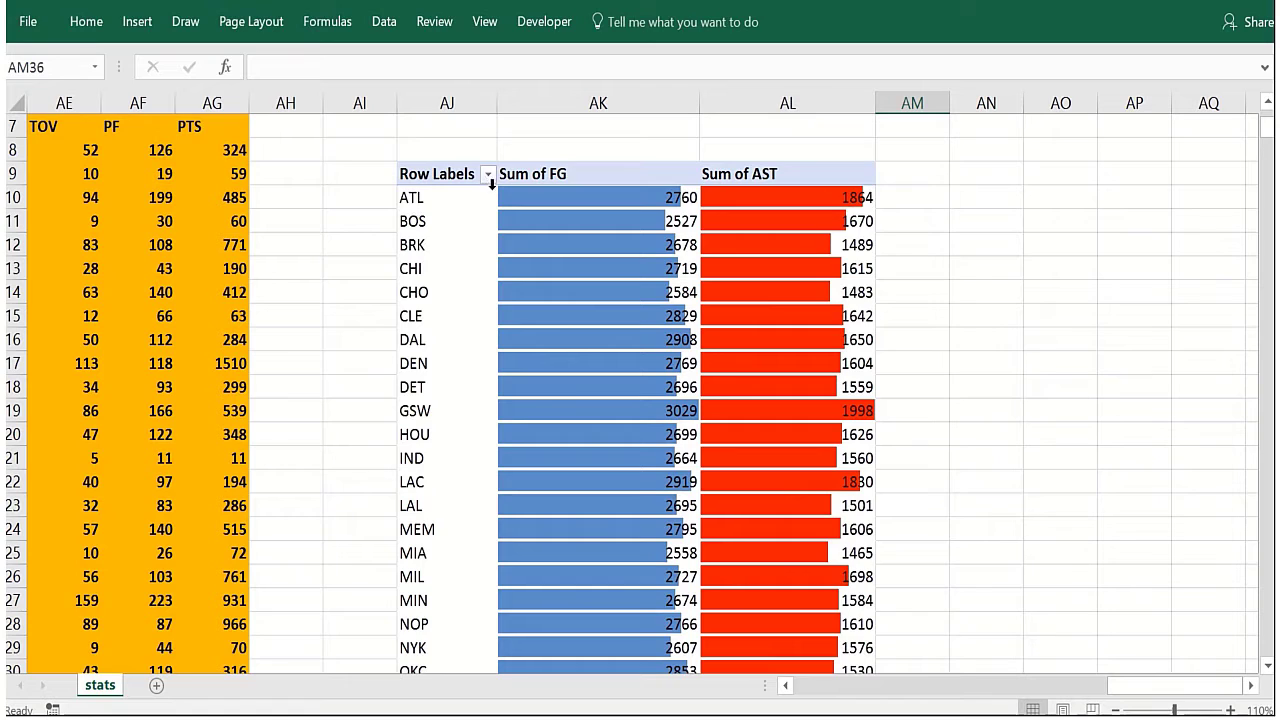
{"action": "mouse_move", "coordinate": [695, 417]}
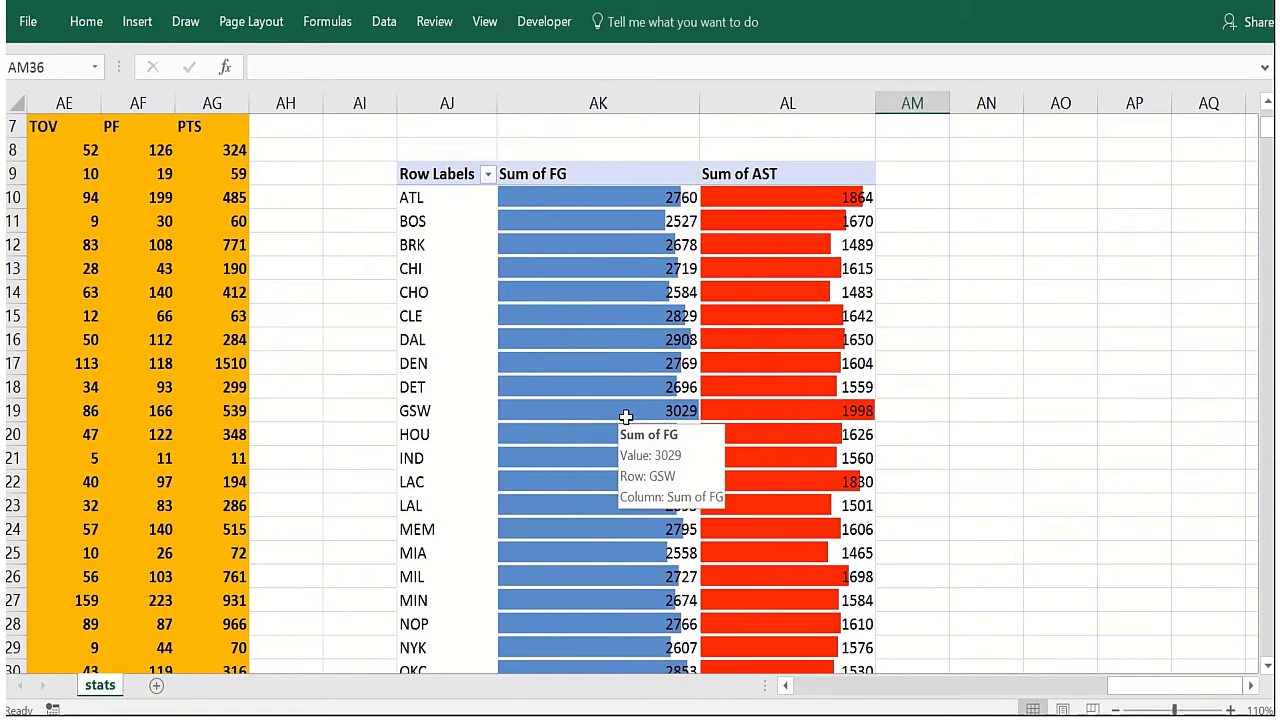
Filter the PivotTable's row labels to exclude the GSW team
{"action": "left_click", "coordinate": [487, 174]}
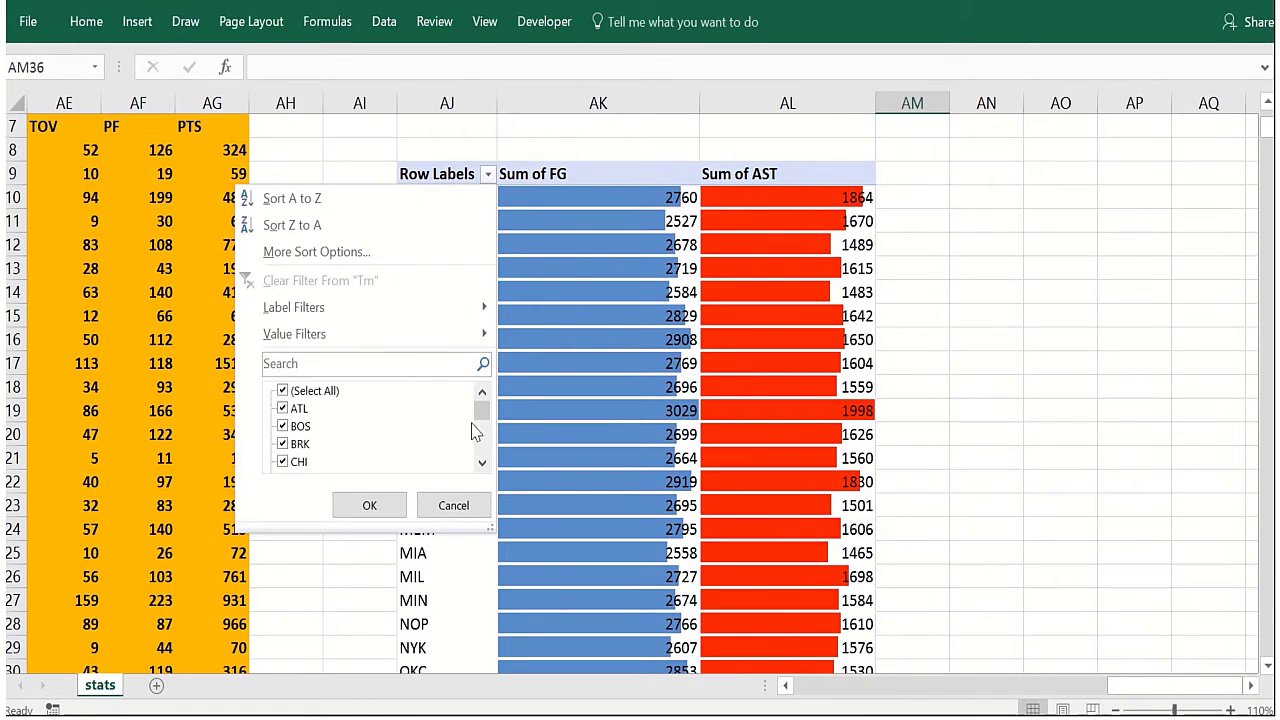
{"action": "left_click", "coordinate": [481, 462]}
{"action": "left_click", "coordinate": [481, 462]}
{"action": "left_click", "coordinate": [481, 462]}
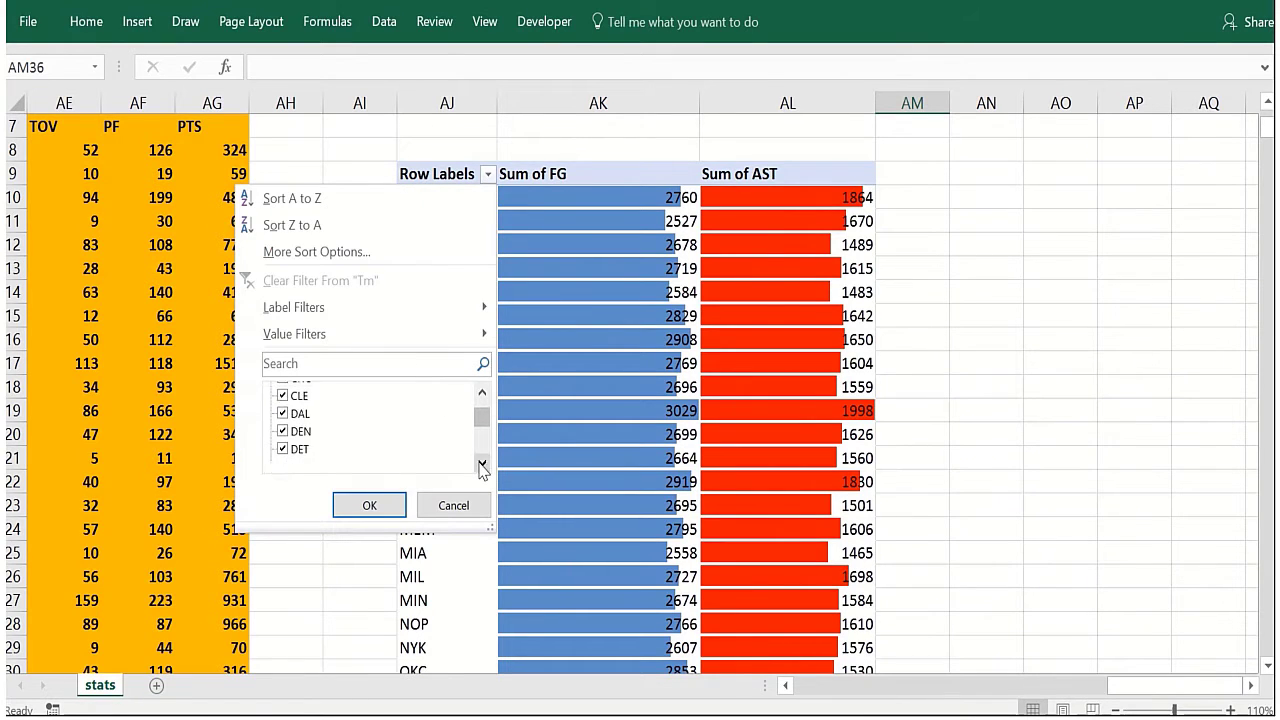
{"action": "left_click", "coordinate": [481, 462]}
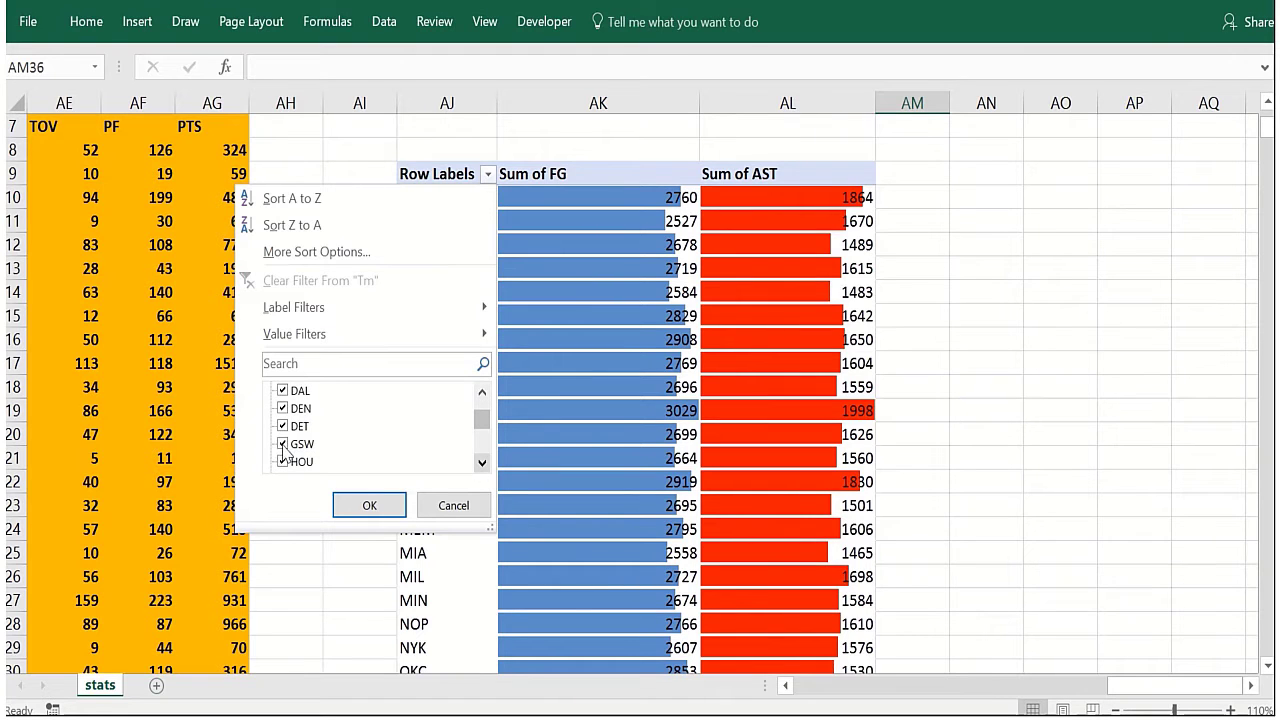
{"action": "left_click", "coordinate": [369, 505]}
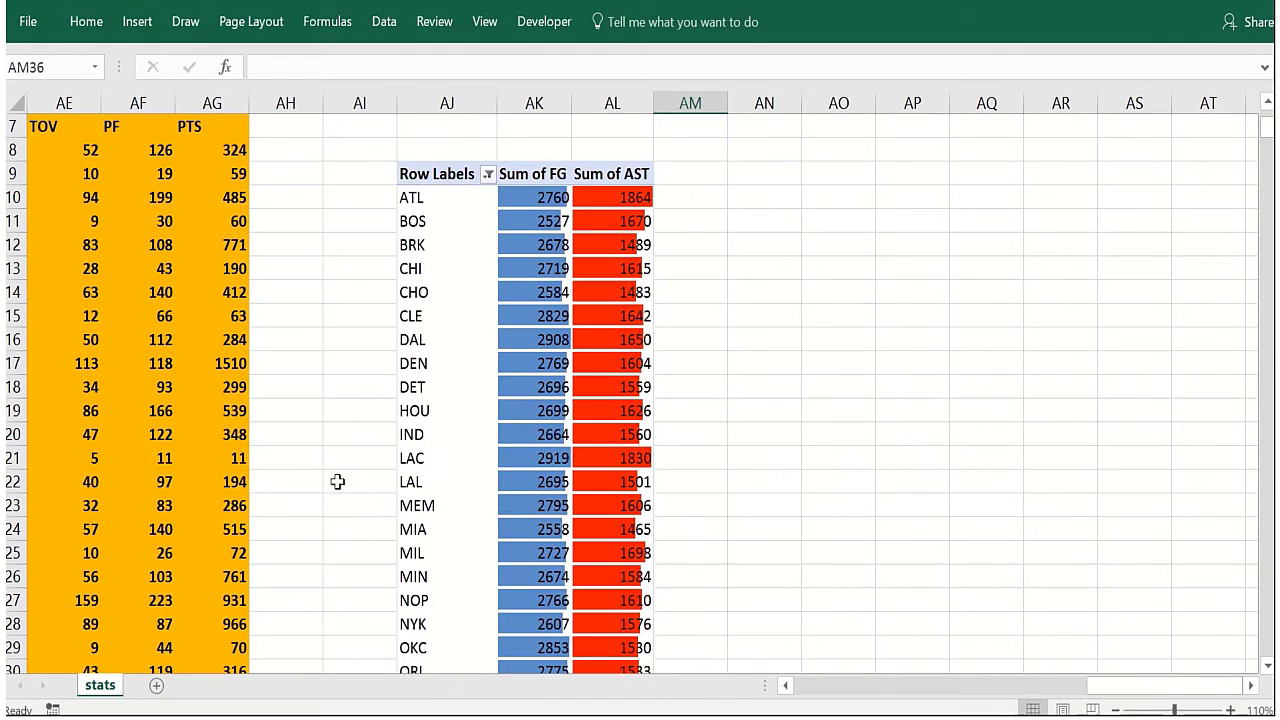
Widen column AK by about a third and column AL to more than twice its width to lengthen the data bars
{"action": "left_click", "coordinate": [338, 481]}
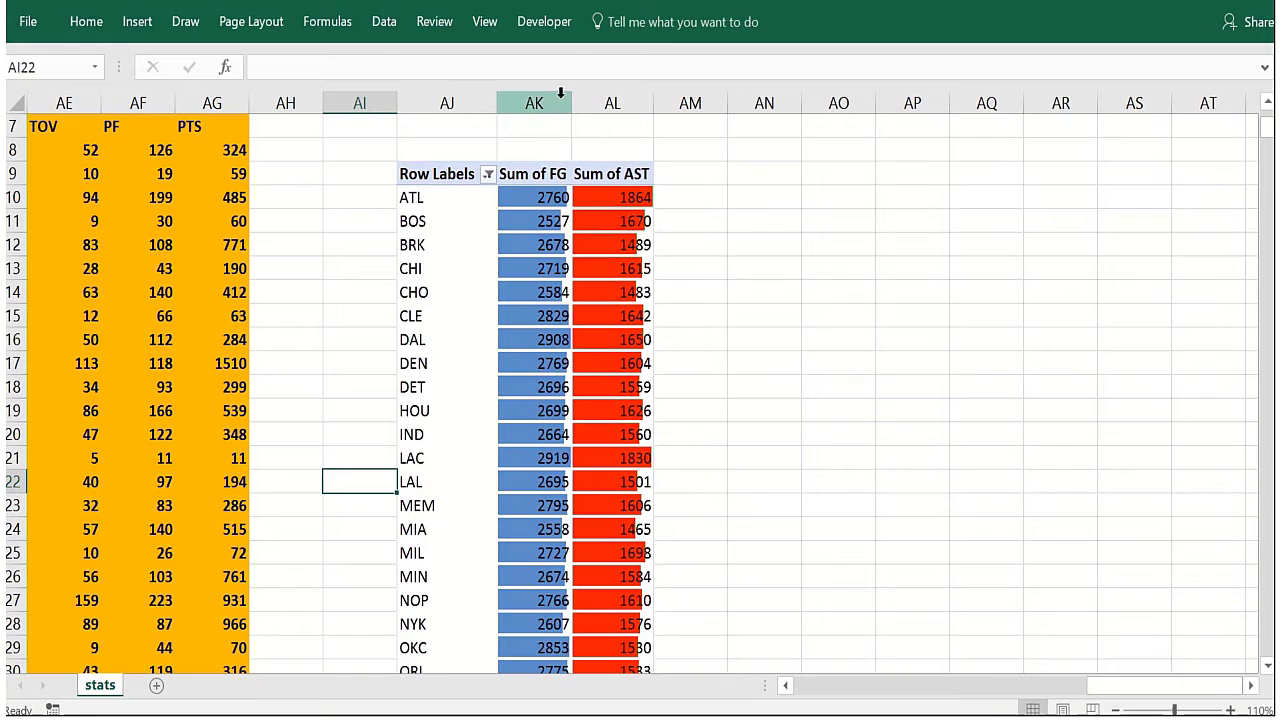
{"action": "left_click_drag", "start_coordinate": [573, 103], "coordinate": [601, 103]}
{"action": "left_click_drag", "start_coordinate": [685, 103], "coordinate": [788, 126]}
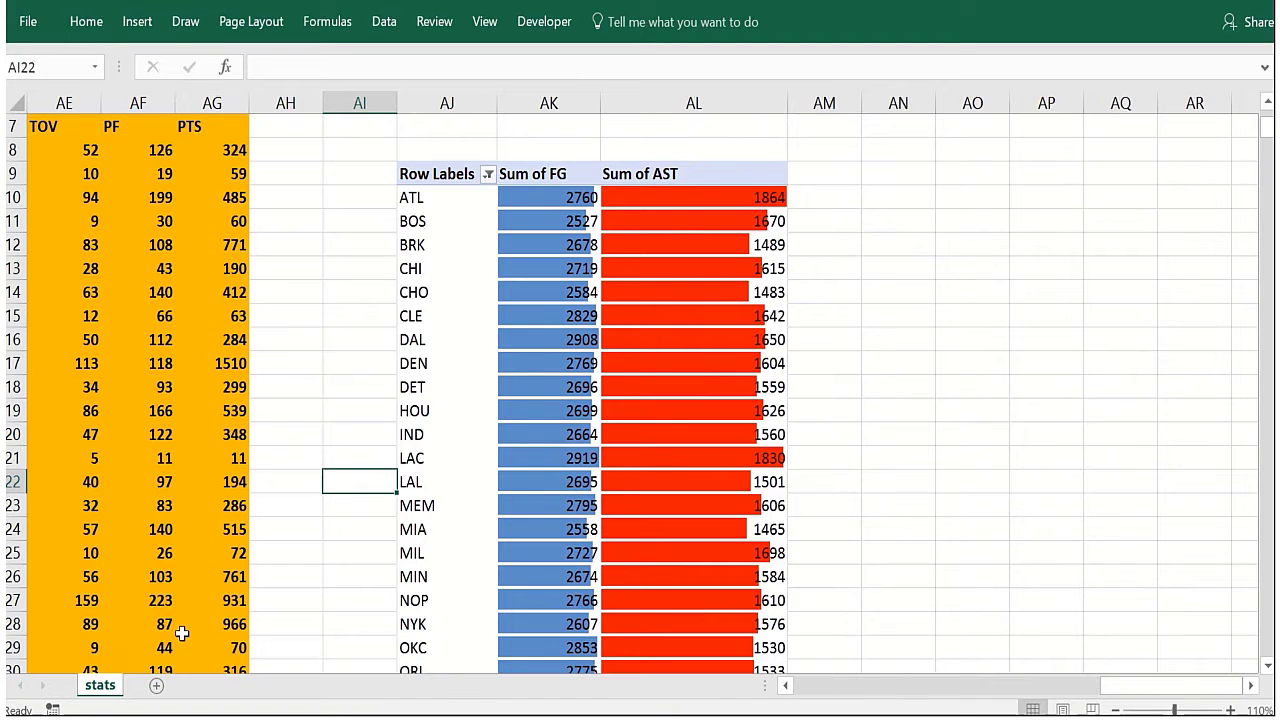
Review the data bars of the remaining teams down to the Grand Total, checking the Sum of FG value for LAC
{"action": "scroll", "coordinate": [184, 627], "scroll_direction": "down", "scroll_amount": 2}
{"action": "scroll", "coordinate": [182, 627], "scroll_direction": "down", "scroll_amount": 1}
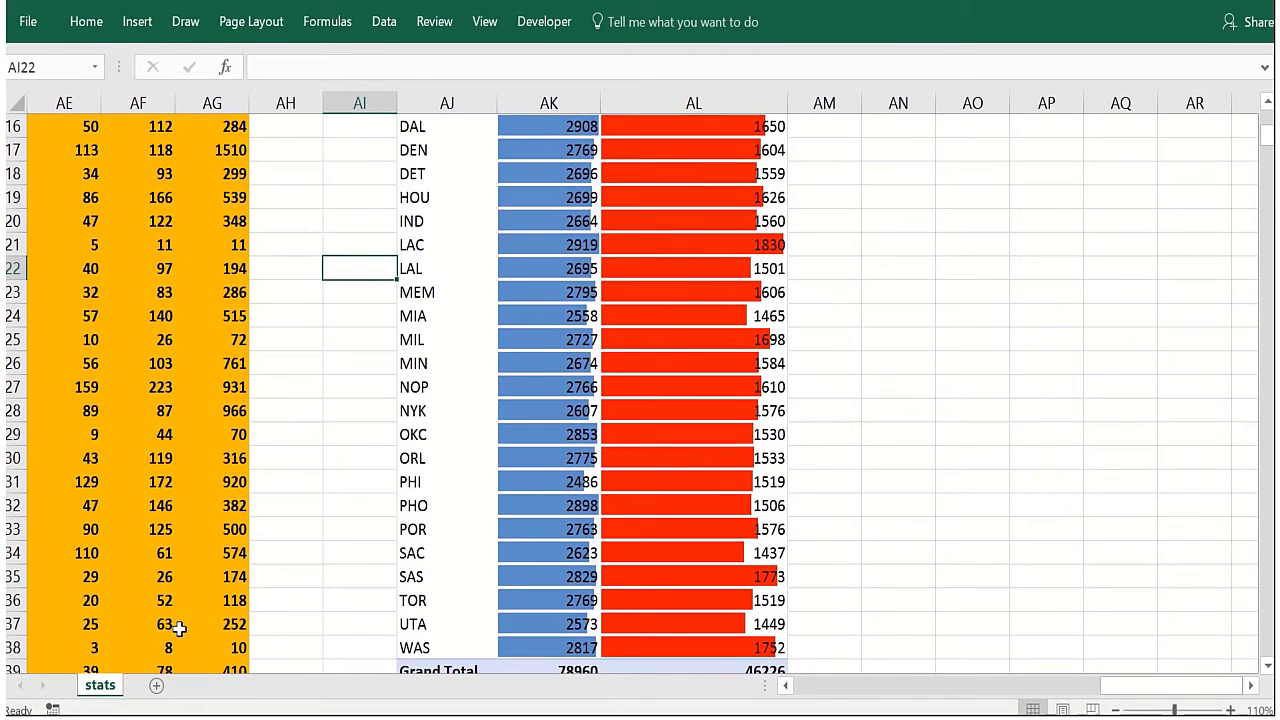
{"action": "scroll", "coordinate": [180, 627], "scroll_direction": "up", "scroll_amount": 1}
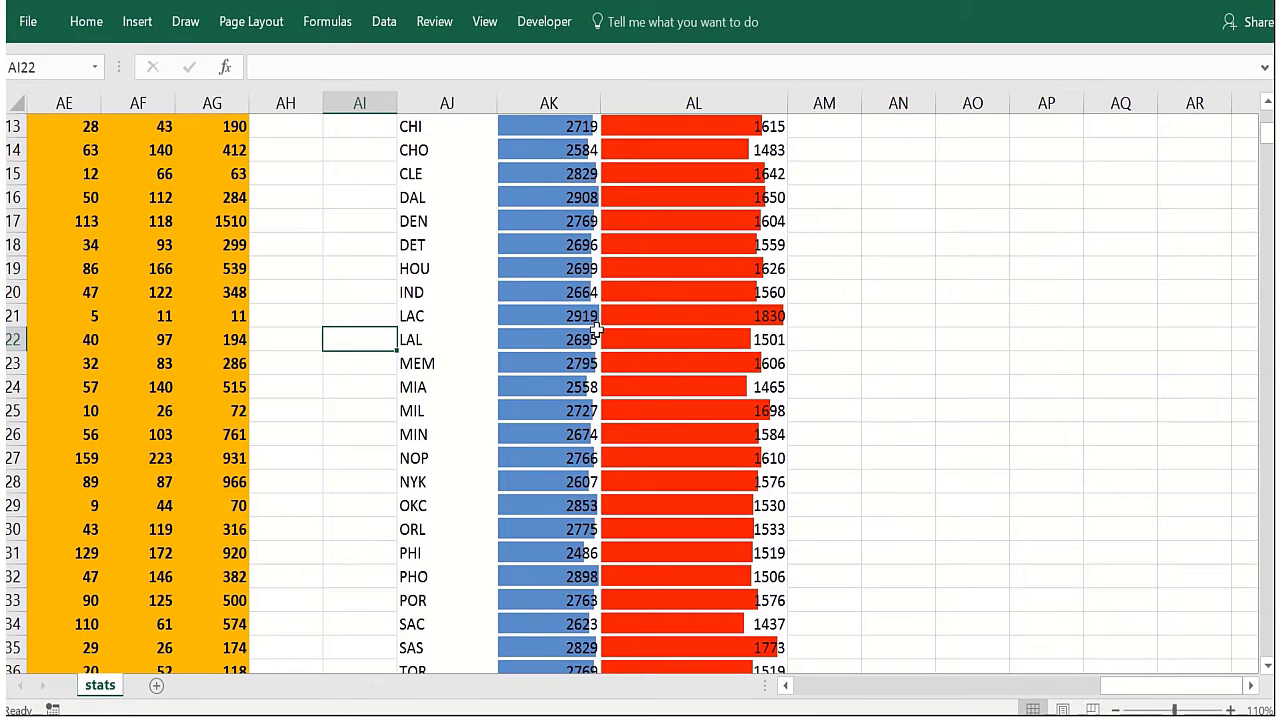
{"action": "mouse_move", "coordinate": [583, 323]}
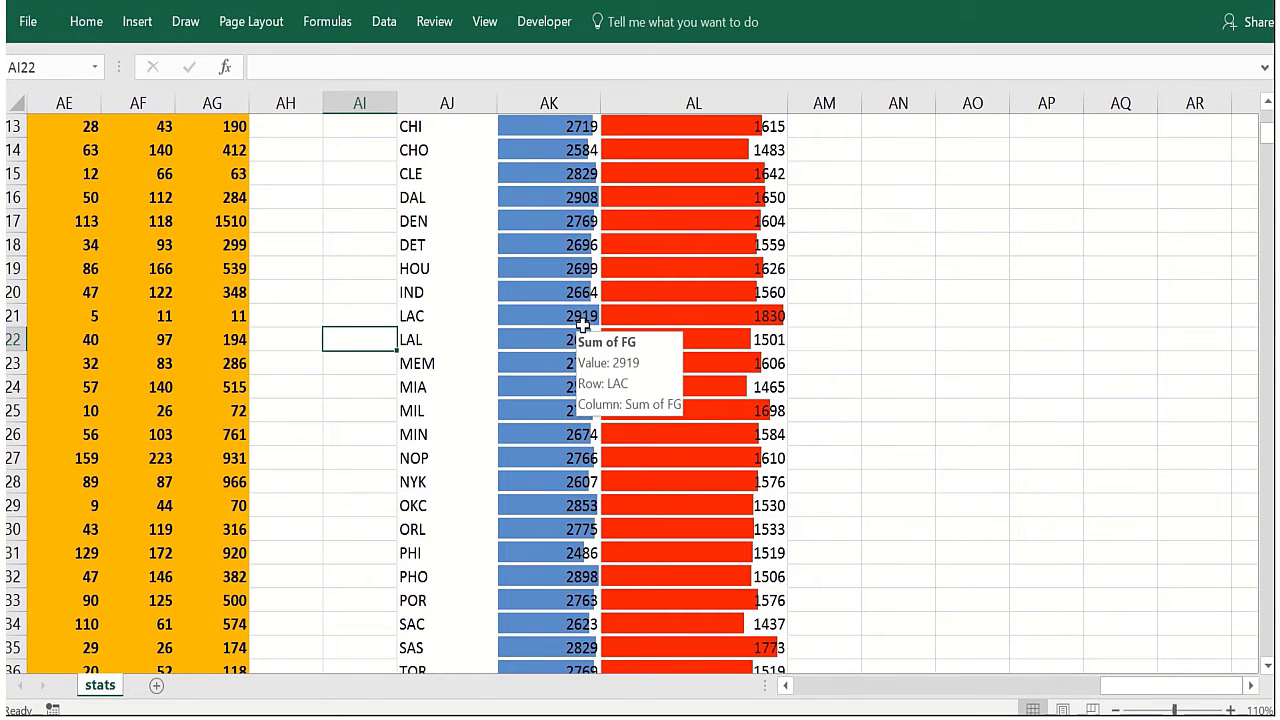
{"action": "scroll", "coordinate": [583, 323], "scroll_direction": "up", "scroll_amount": 2}
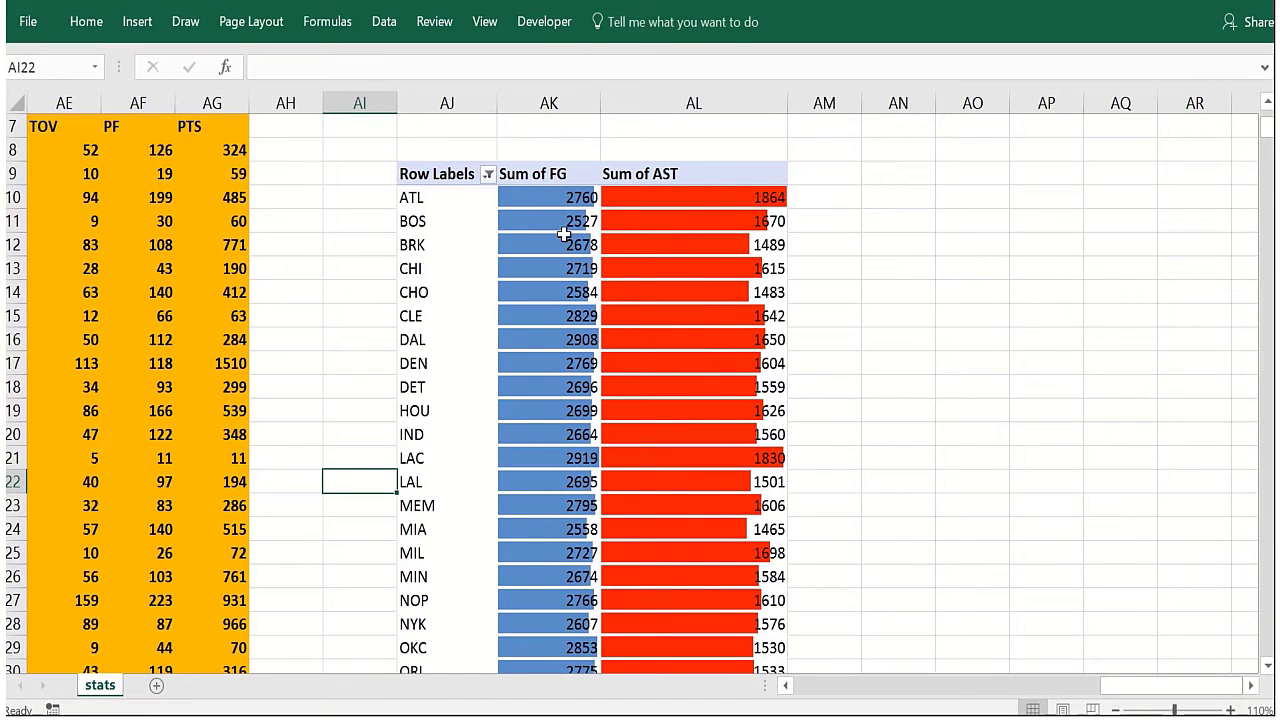
{"action": "left_click", "coordinate": [898, 317]}
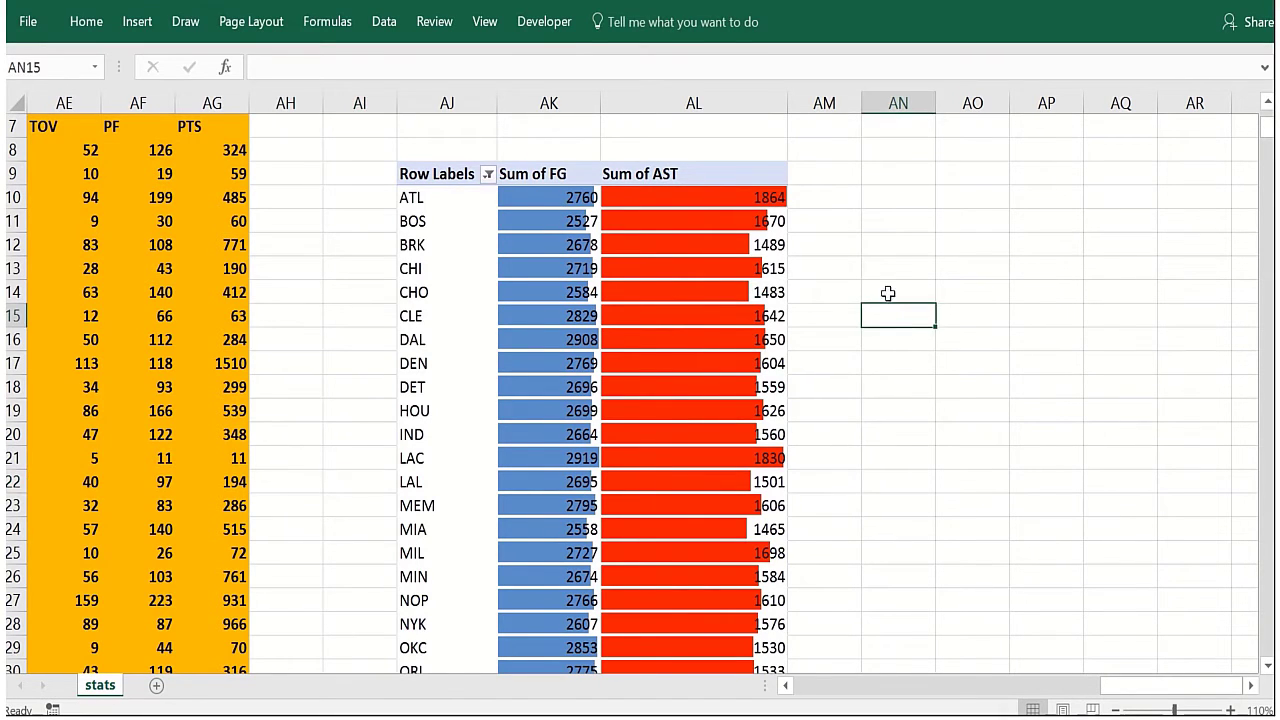
Filter the PivotTable's row labels to exclude the ATL team as well
{"action": "left_click", "coordinate": [837, 265]}
{"action": "left_click", "coordinate": [831, 223]}
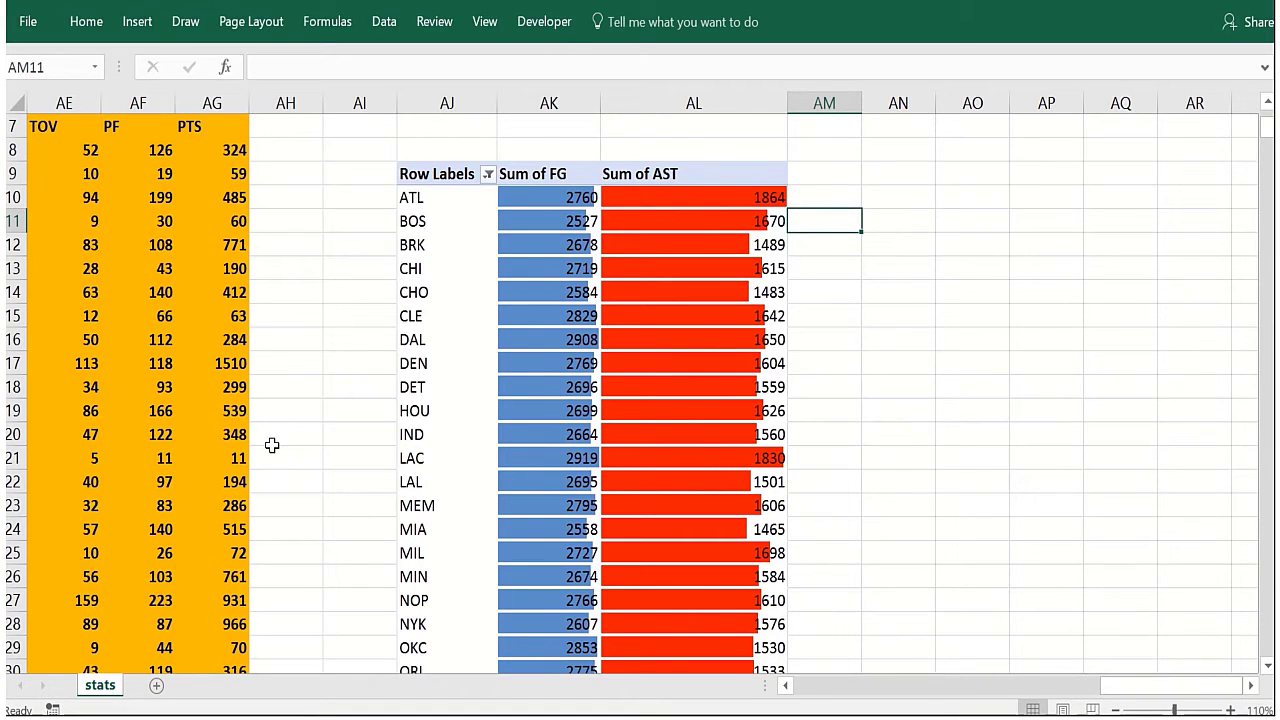
{"action": "left_click", "coordinate": [488, 174]}
{"action": "left_click", "coordinate": [283, 408]}
{"action": "left_click", "coordinate": [284, 409]}
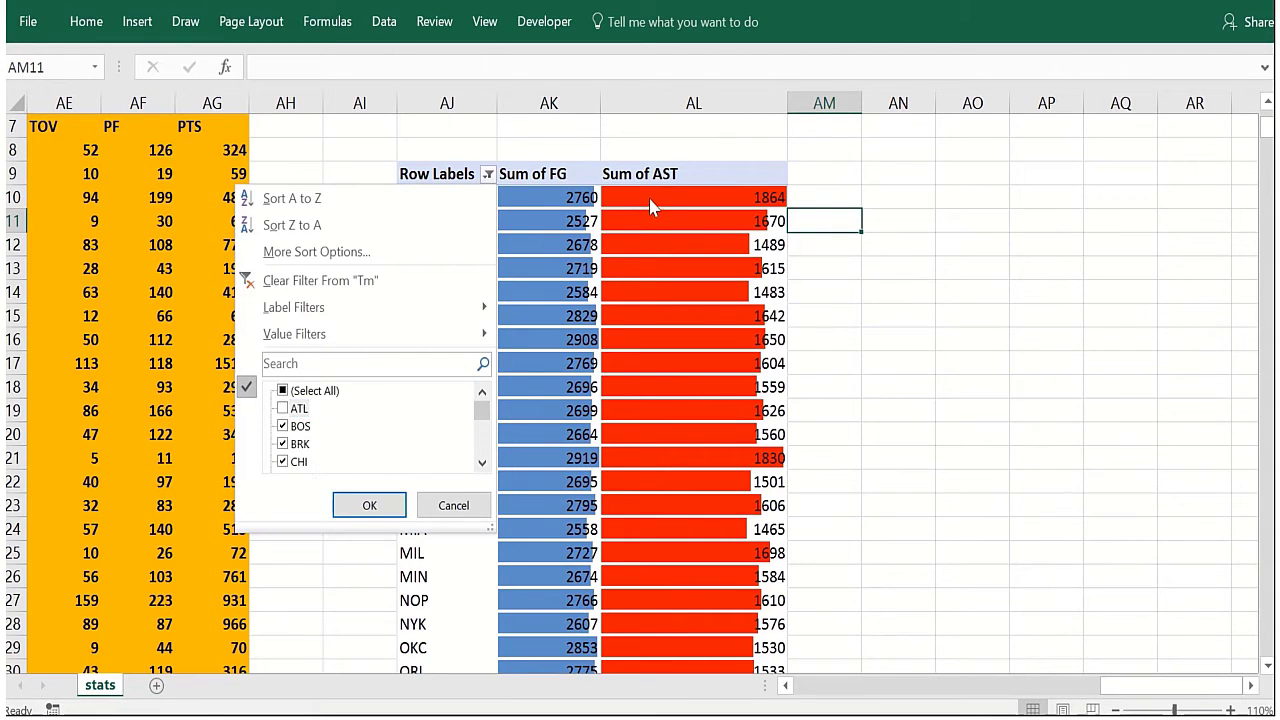
{"action": "left_click", "coordinate": [341, 505]}
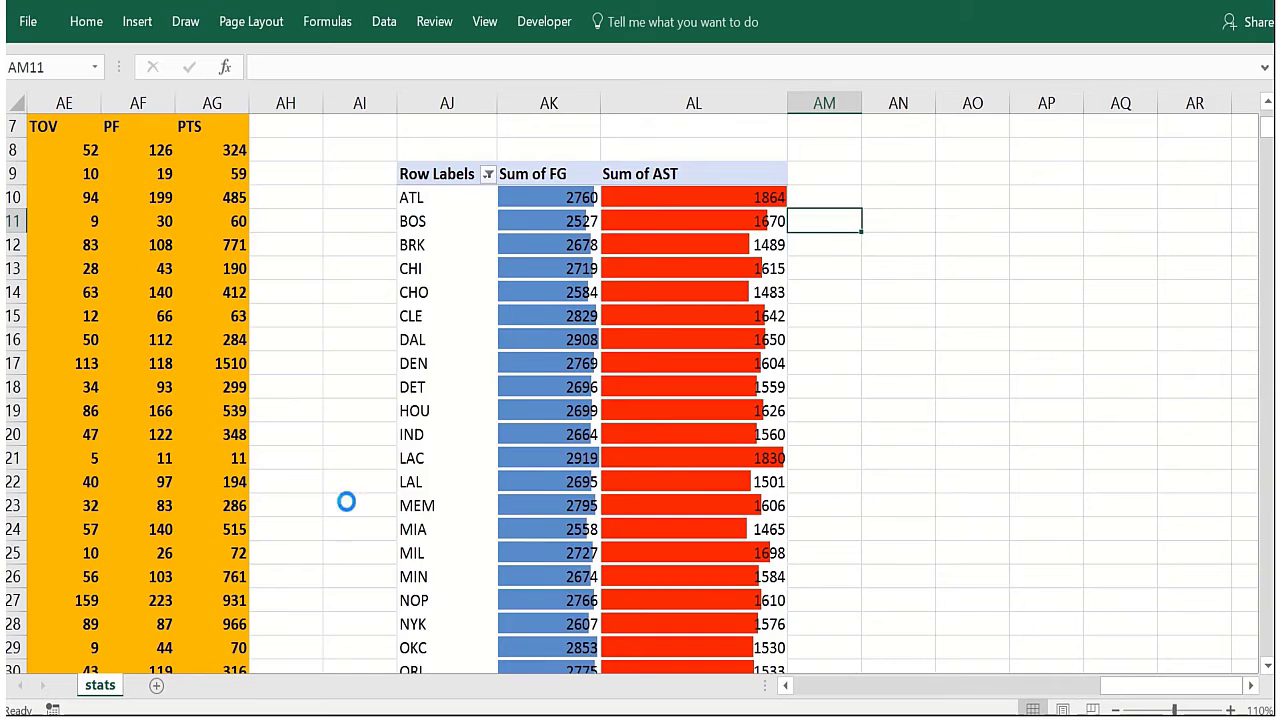
{"action": "left_click", "coordinate": [818, 504]}
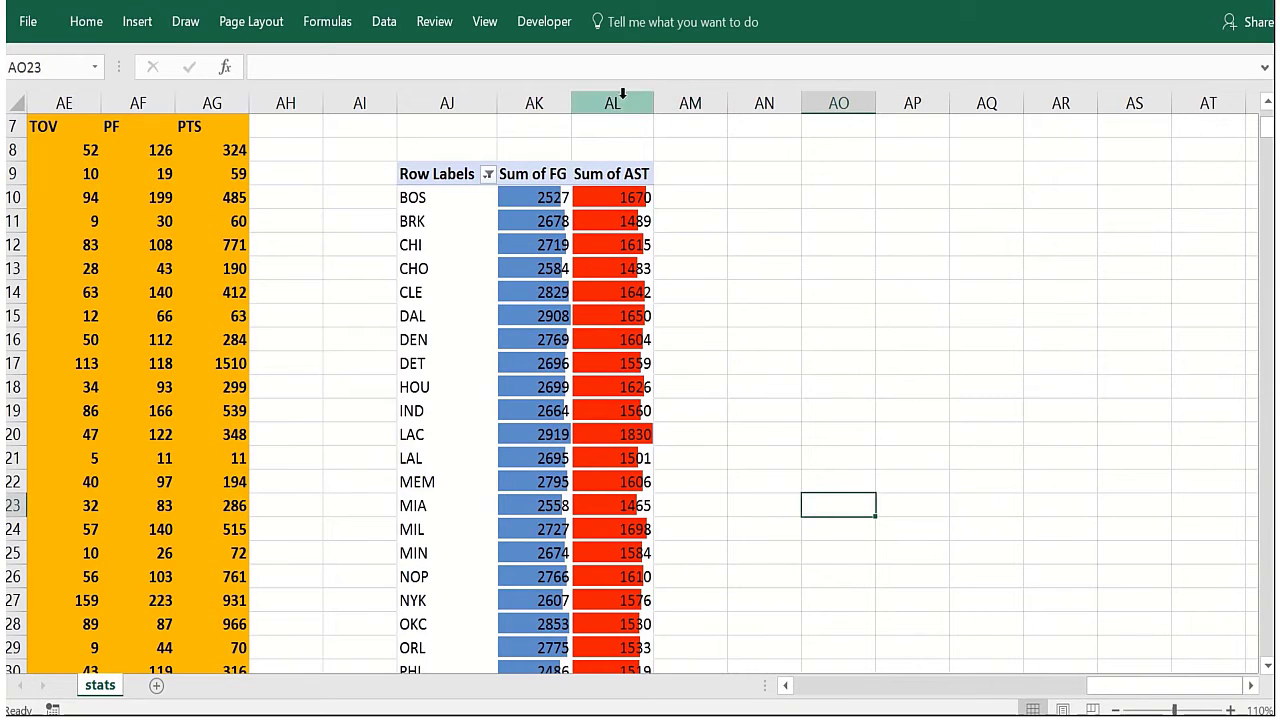
Widen column AL to nearly twice its width to lengthen the Sum of AST data bars
{"action": "left_click_drag", "start_coordinate": [660, 104], "coordinate": [715, 150]}
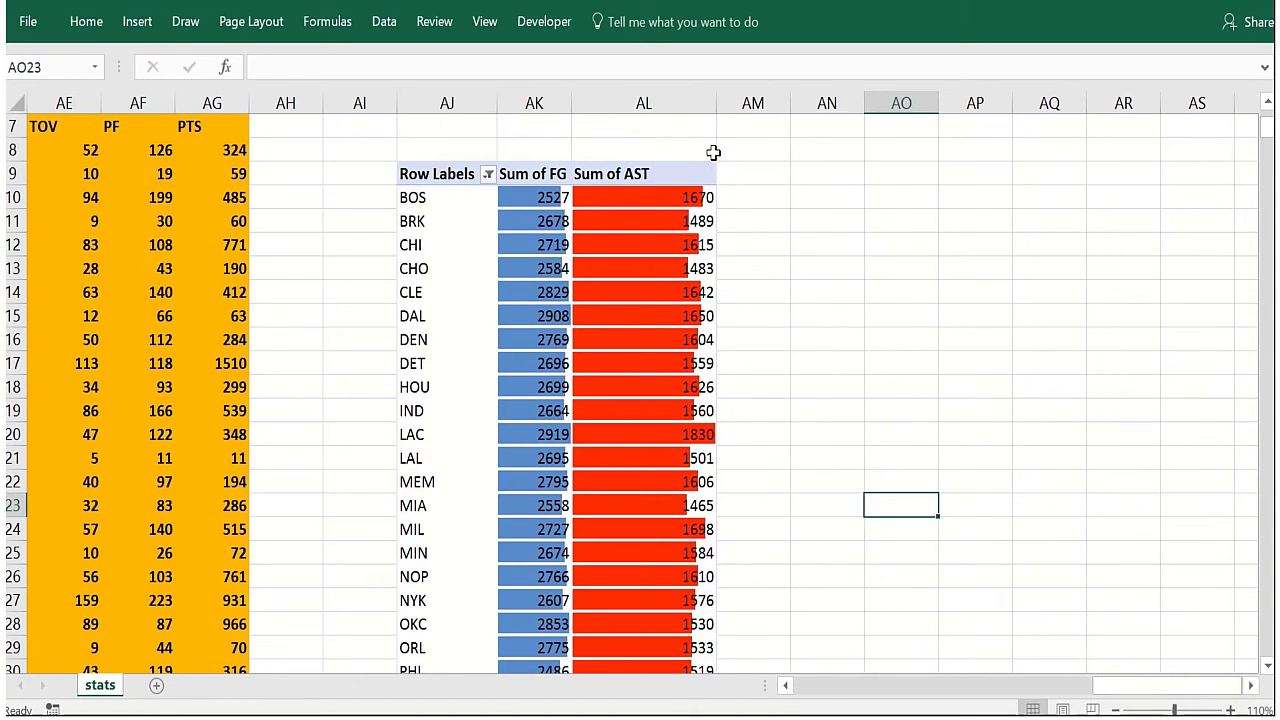
{"action": "left_click", "coordinate": [340, 459]}
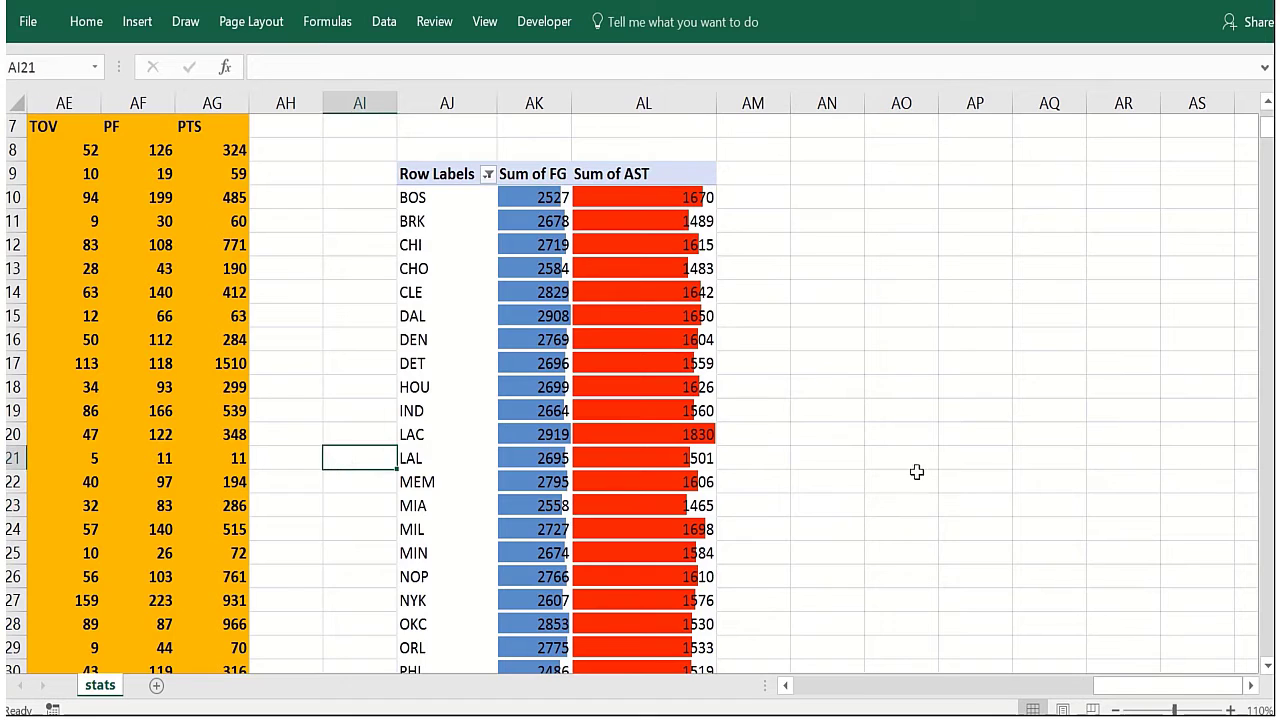
{"action": "left_click", "coordinate": [867, 478]}
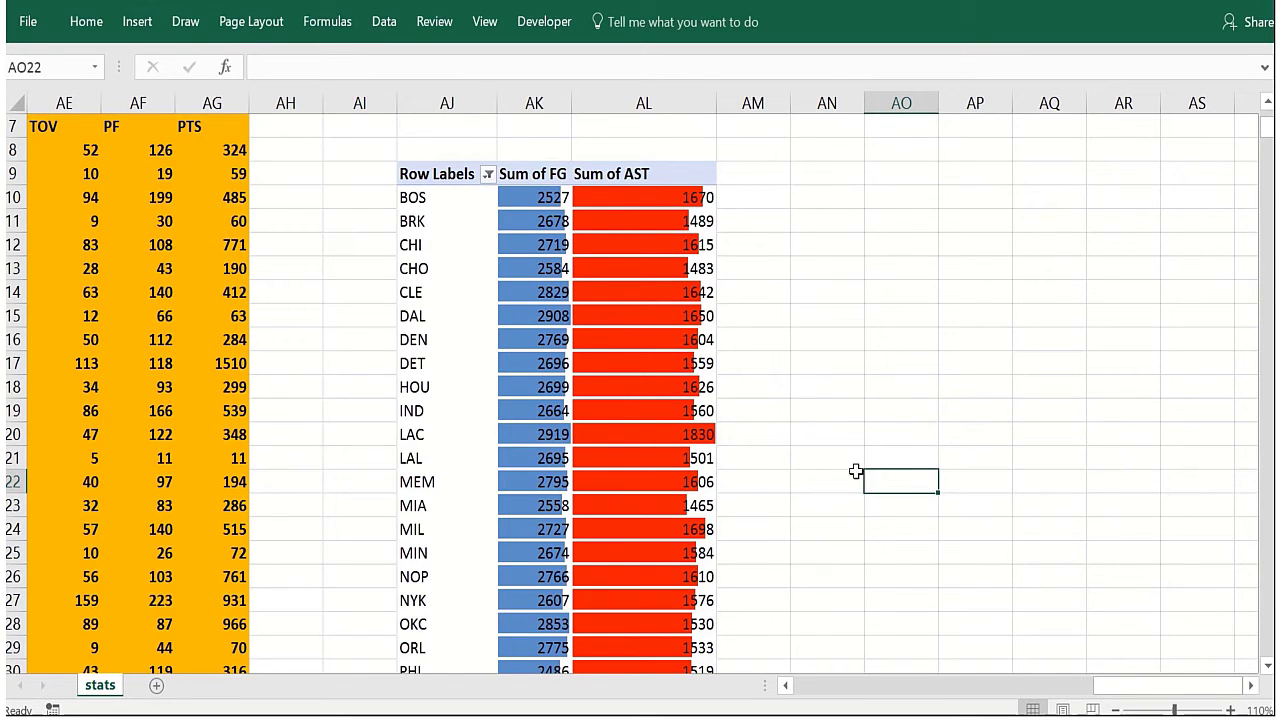
List "data bars", "color scales" and "above or below average" in cells AN14 to AN16 beside the PivotTable
{"action": "left_click", "coordinate": [831, 290]}
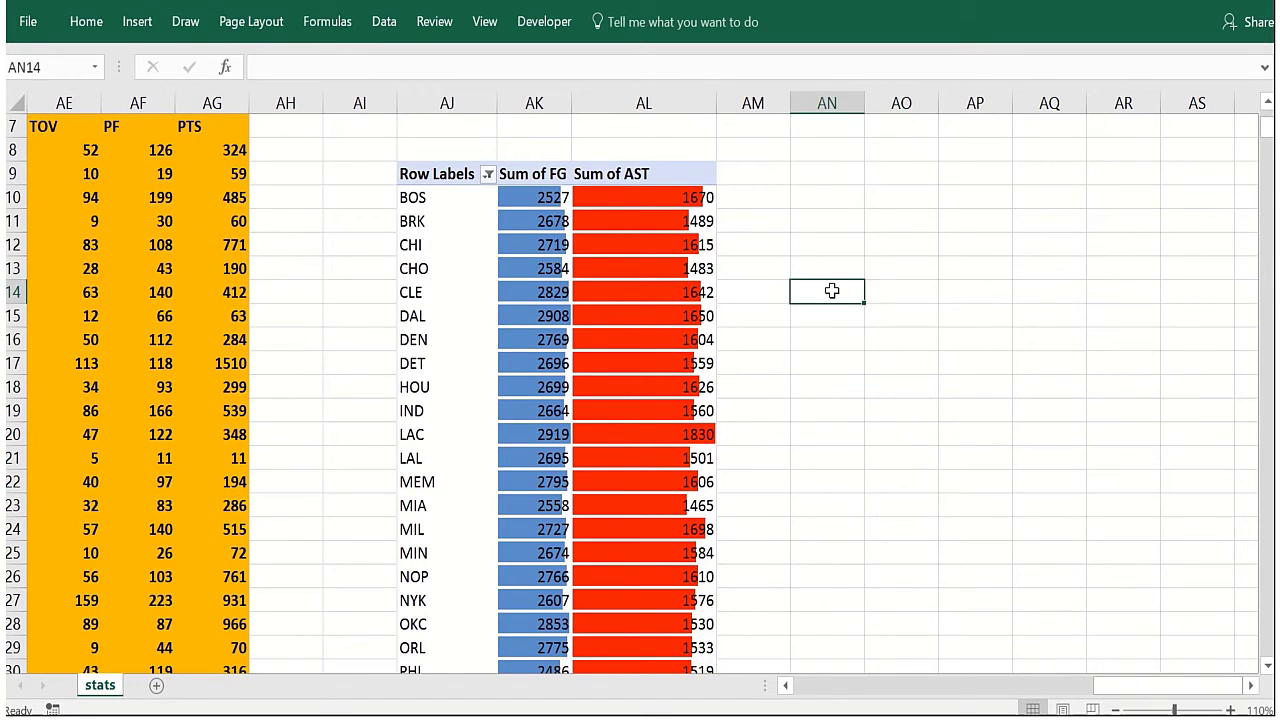
{"action": "type", "text": "data ba"}
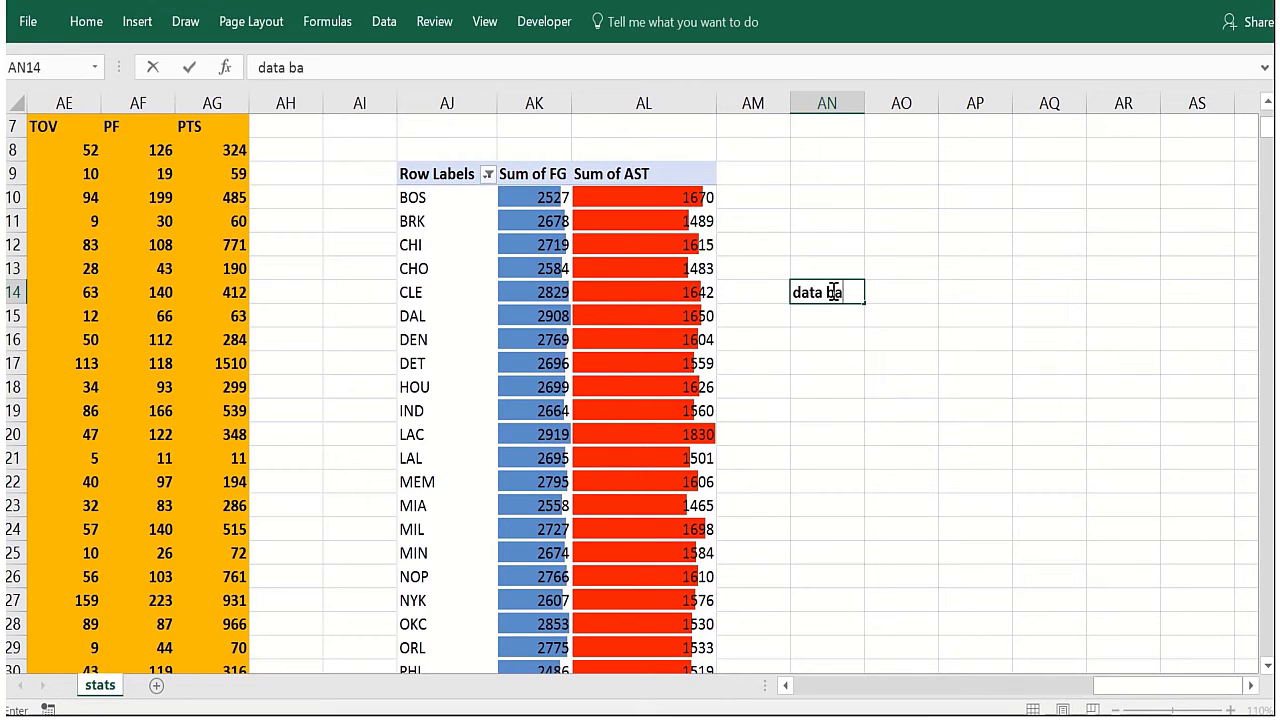
{"action": "type", "text": "rs"}
{"action": "key", "text": "Return"}
{"action": "type", "text": "color s"}
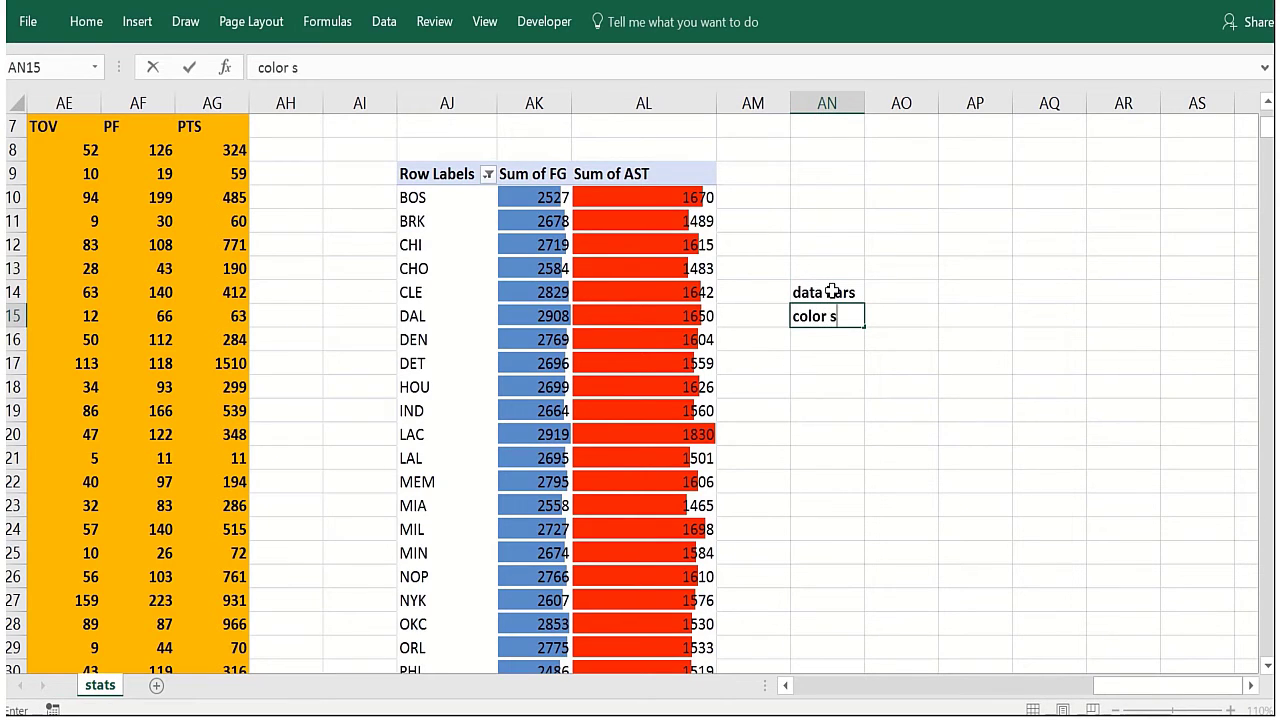
{"action": "type", "text": "cales"}
{"action": "key", "text": "Return"}
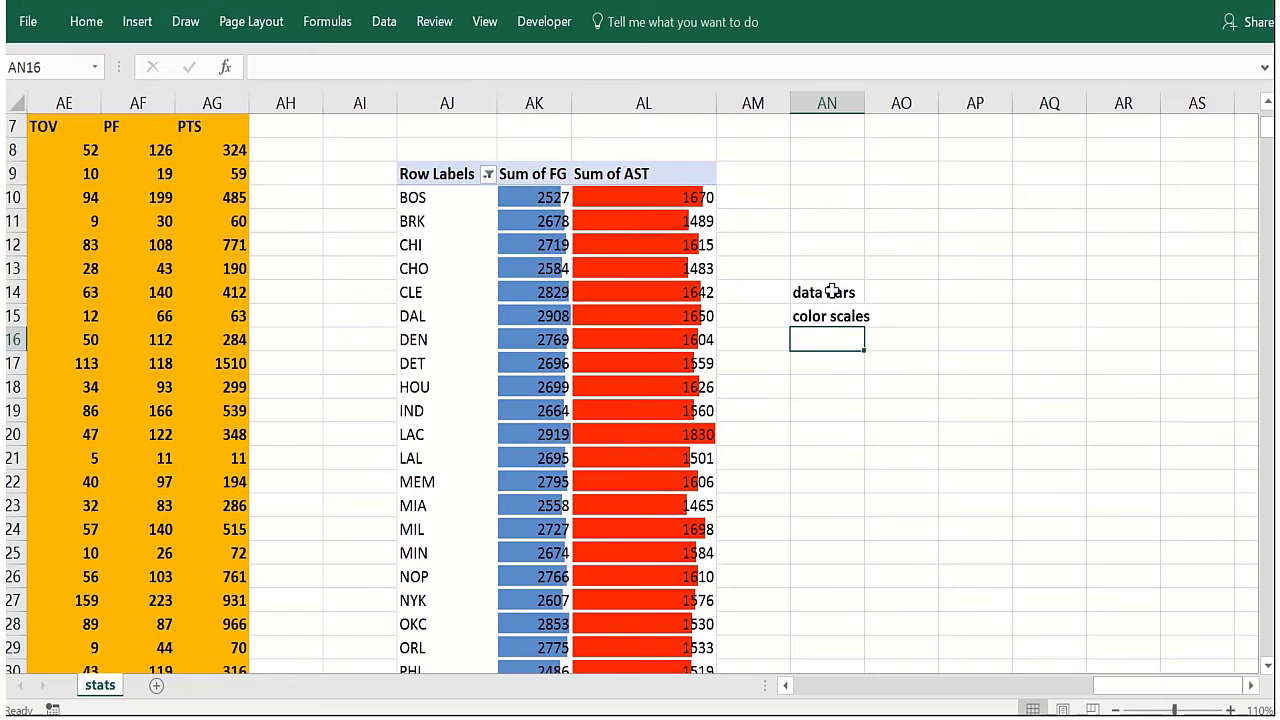
{"action": "type", "text": "above or b"}
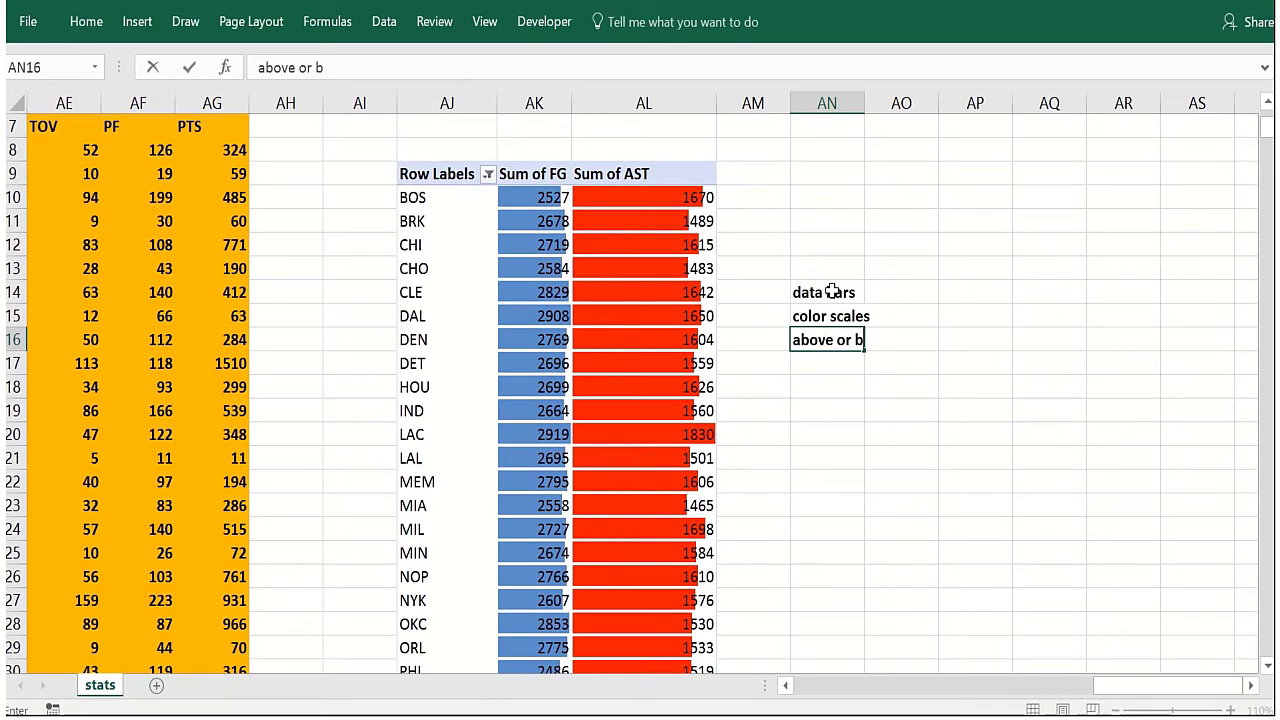
{"action": "type", "text": "elow average"}
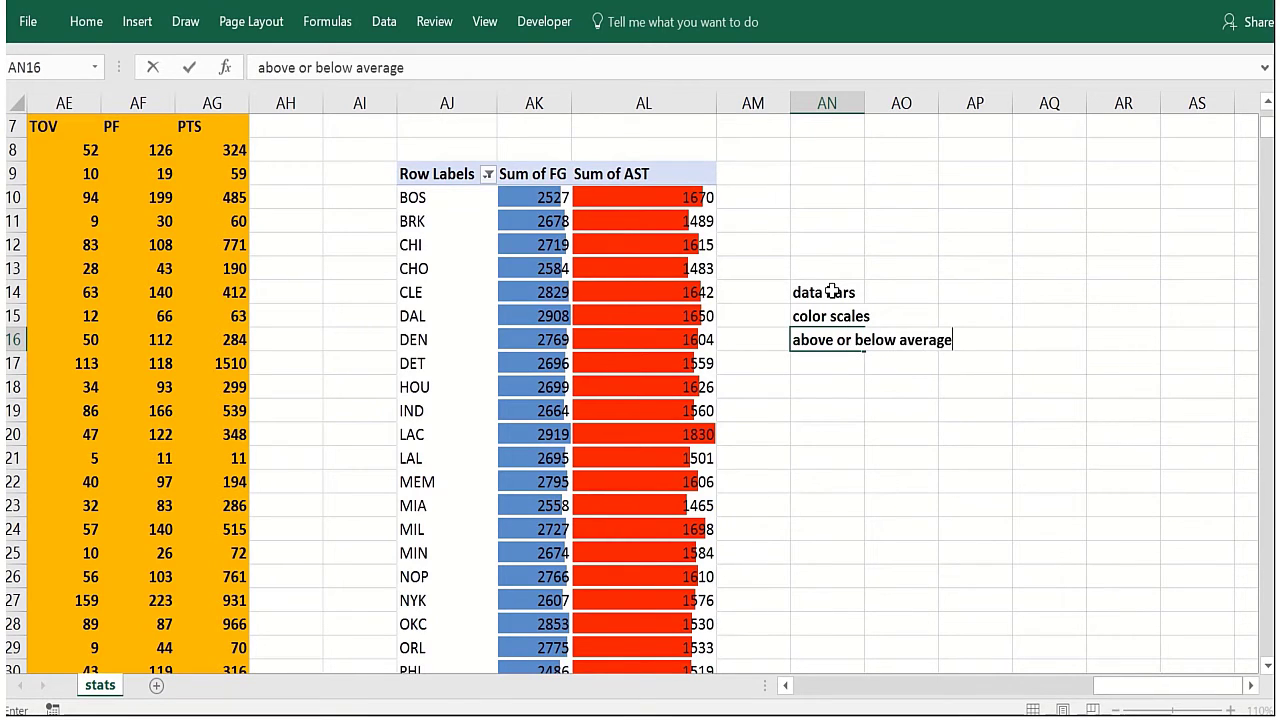
{"action": "key", "text": "Return"}
Continue the list in cells AN17 to AN19 with "icon sets", "top bottom rules" and "formula option"
{"action": "type", "text": "icon sets"}
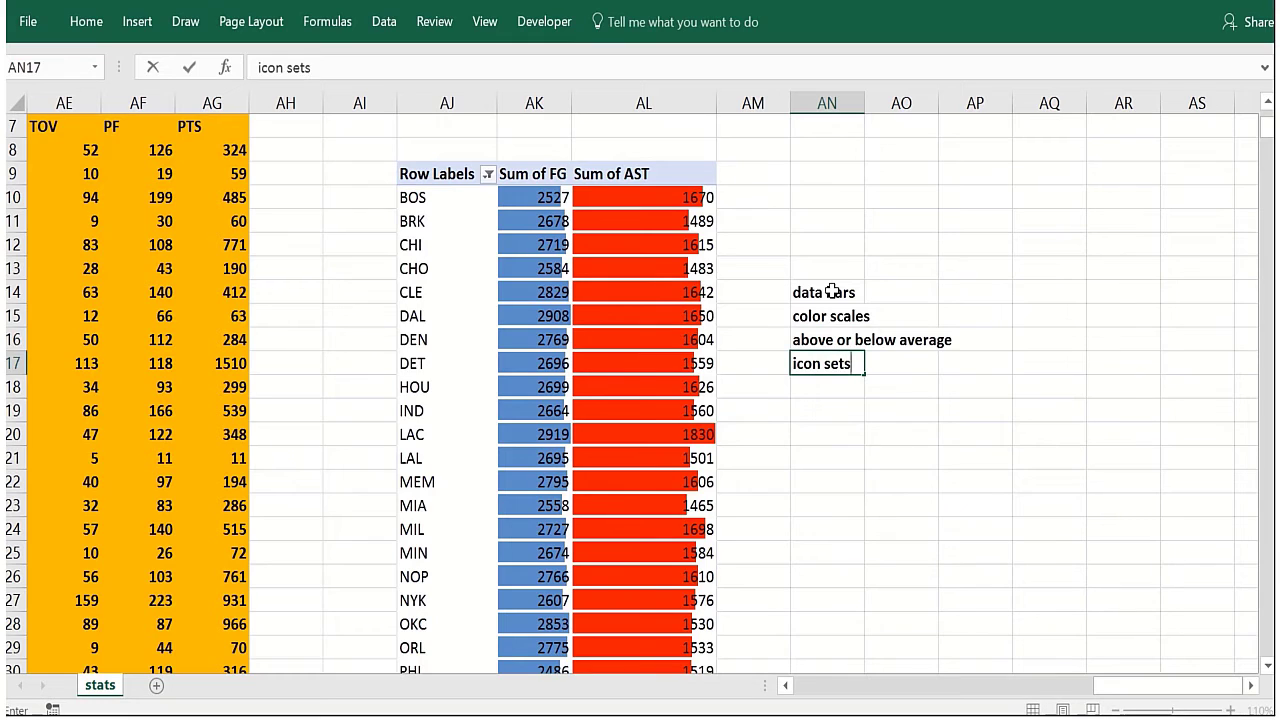
{"action": "key", "text": "Return"}
{"action": "type", "text": "top bottom rules"}
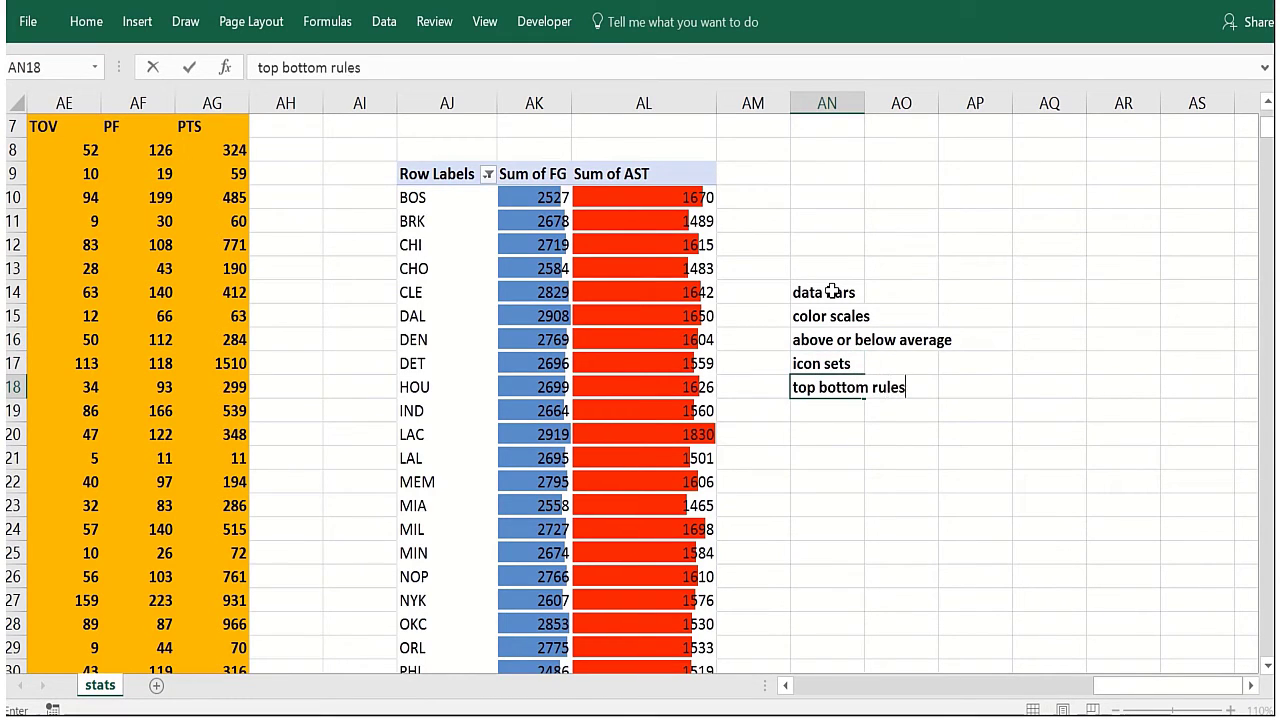
{"action": "key", "text": "Return"}
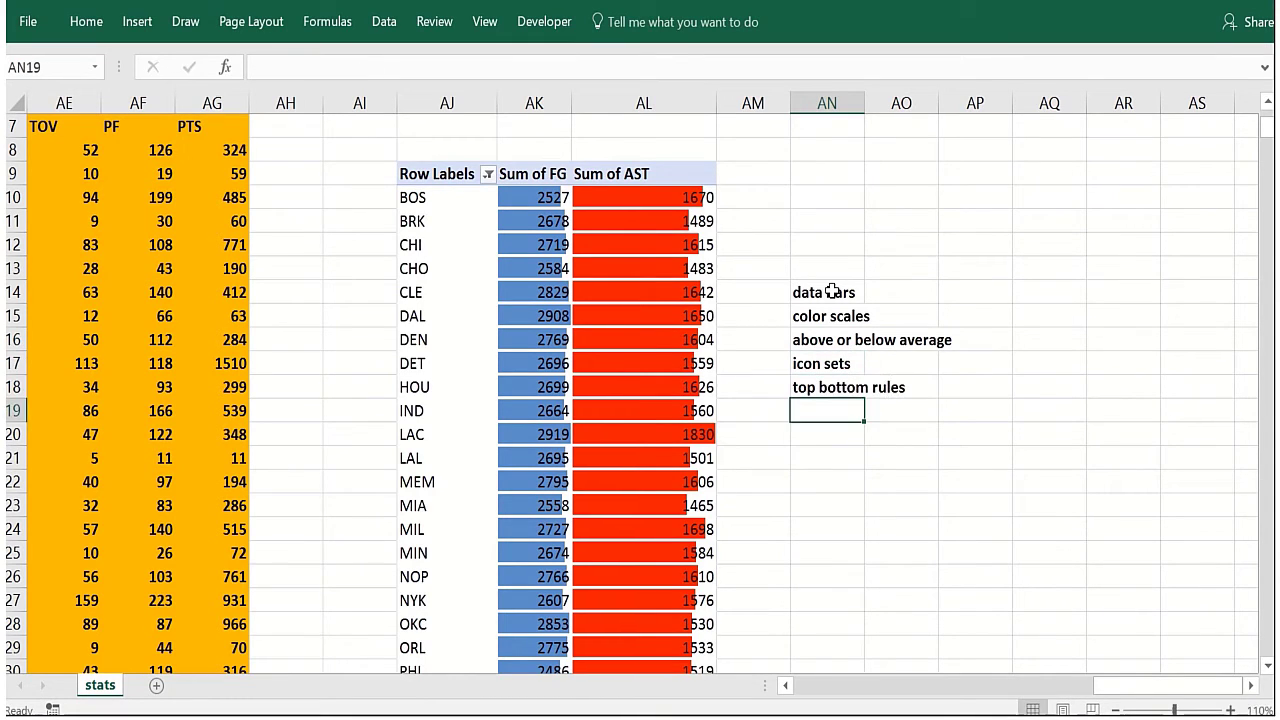
{"action": "type", "text": "formula"}
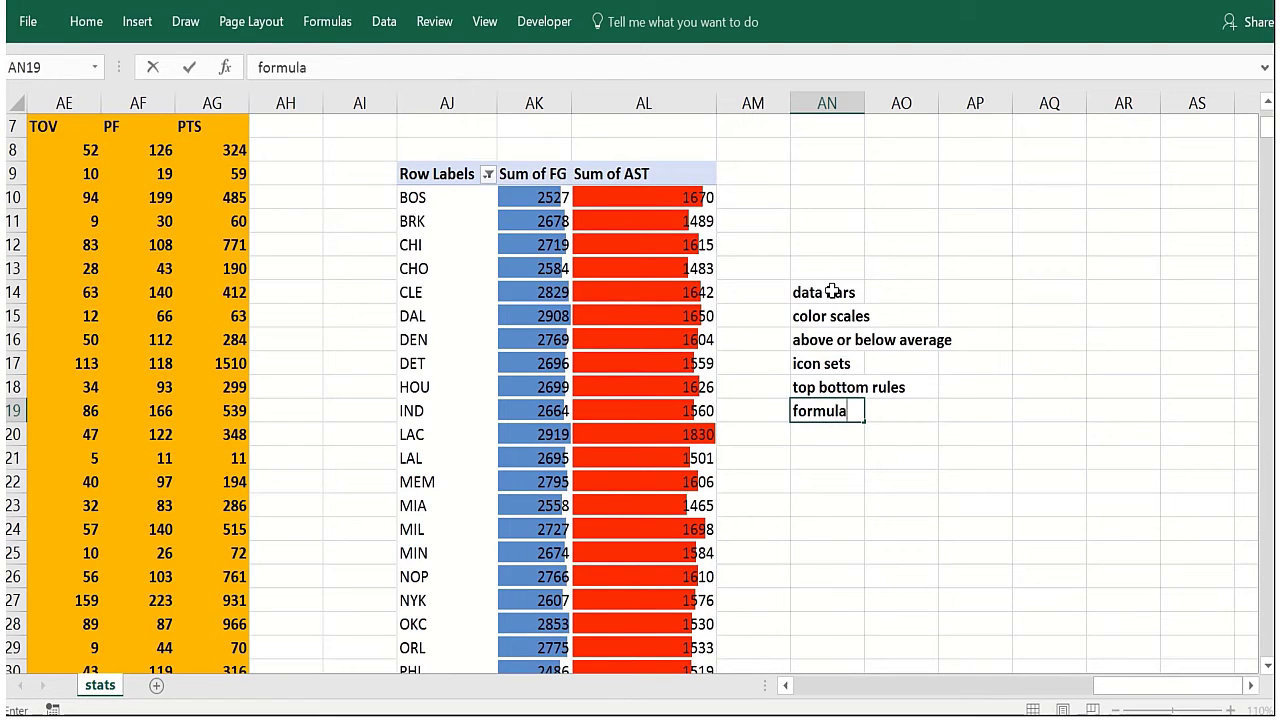
{"action": "type", "text": " option"}
{"action": "key", "text": "Return"}
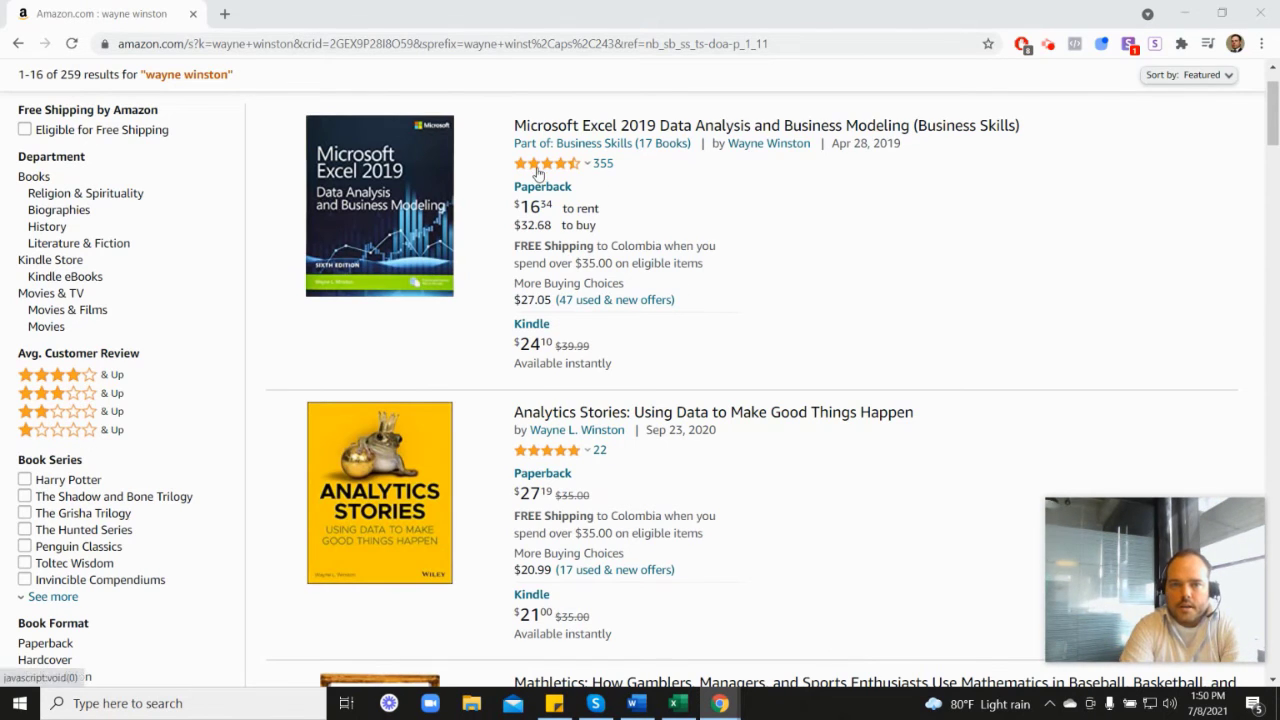
Switch to the Amazon book results in Chrome and browse down to the Marketing Analytics listing, then back up to Mathletics
{"action": "mouse_move", "coordinate": [548, 172]}
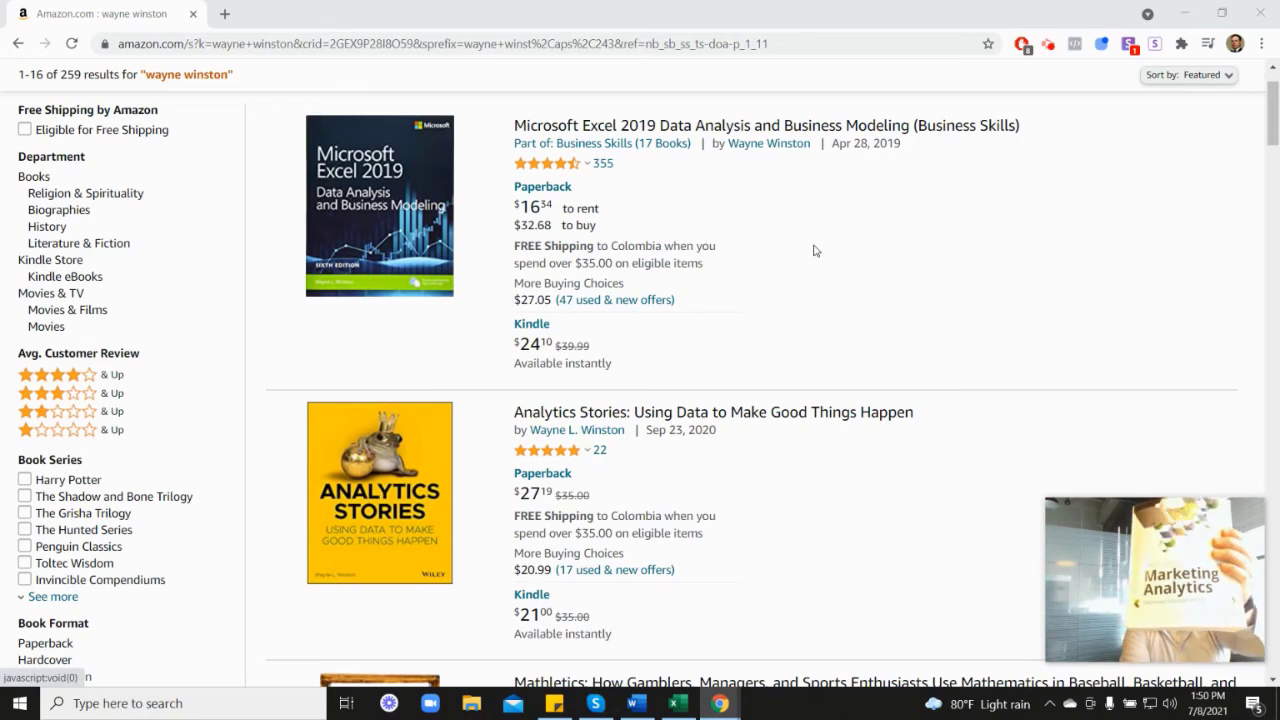
{"action": "scroll", "coordinate": [1165, 352], "scroll_direction": "down", "scroll_amount": 3}
{"action": "scroll", "coordinate": [1165, 352], "scroll_direction": "down", "scroll_amount": 4}
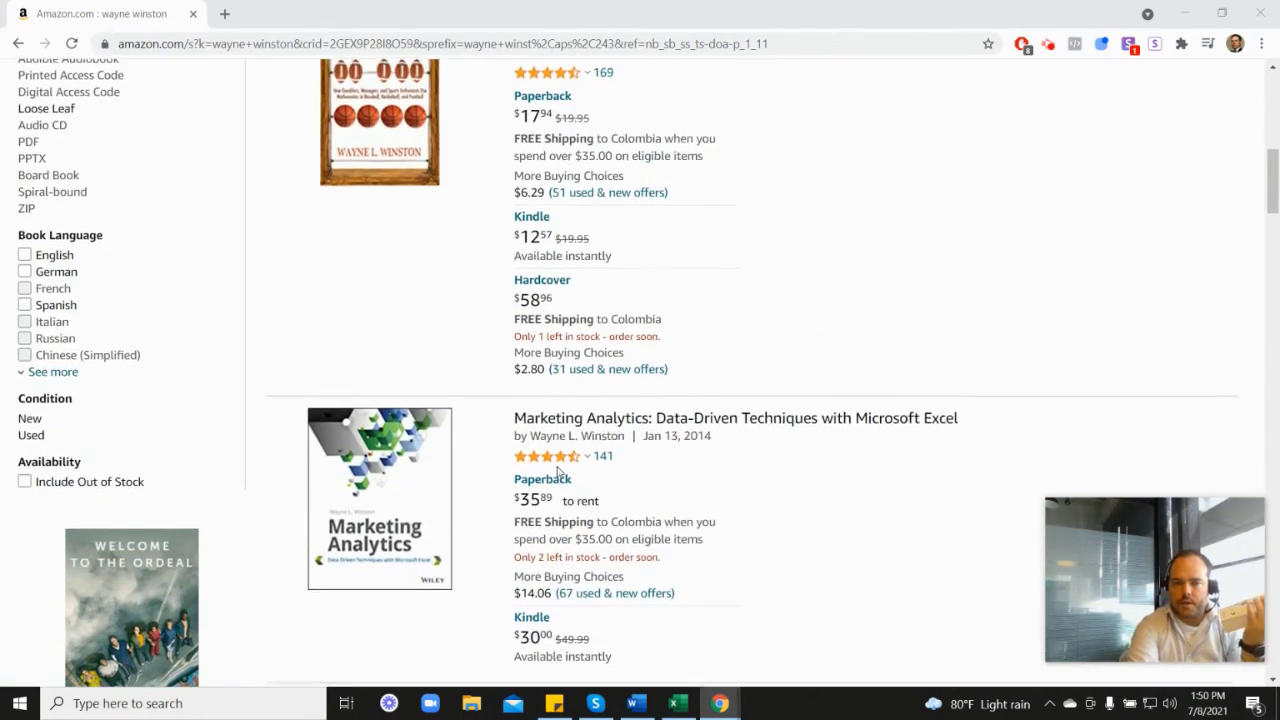
{"action": "mouse_move", "coordinate": [565, 376]}
{"action": "scroll", "coordinate": [744, 380], "scroll_direction": "up", "scroll_amount": 6}
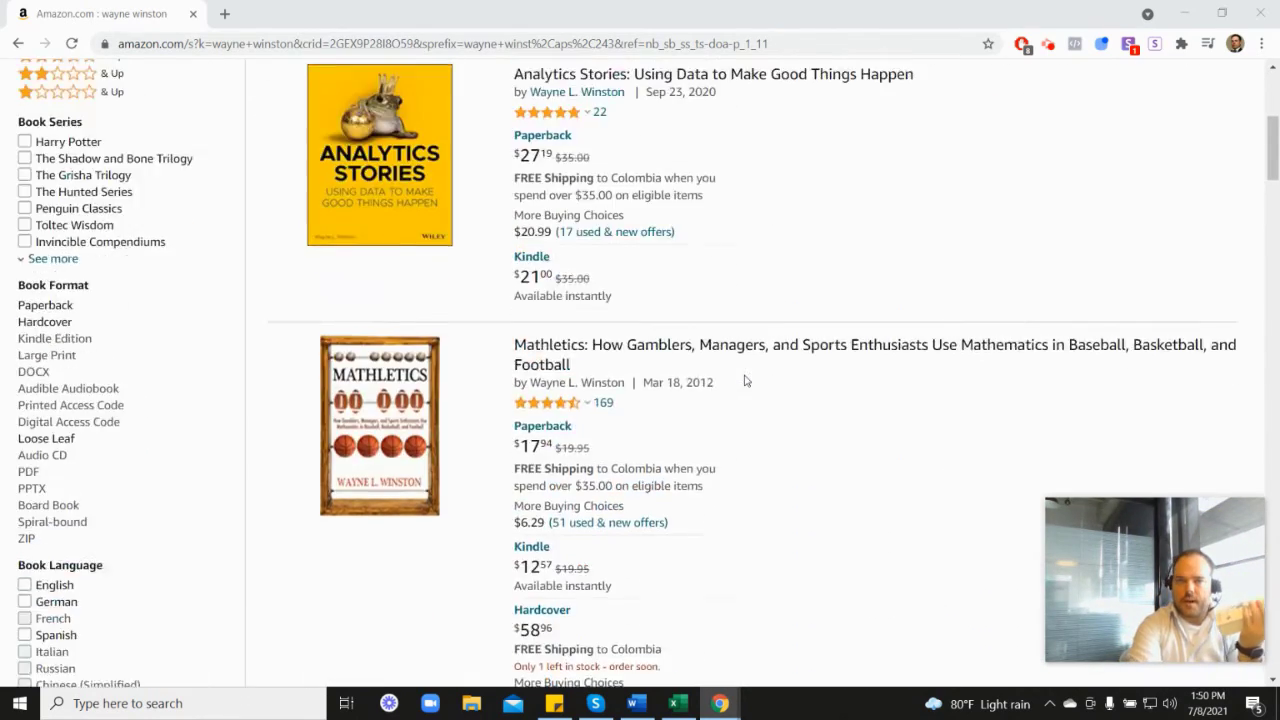